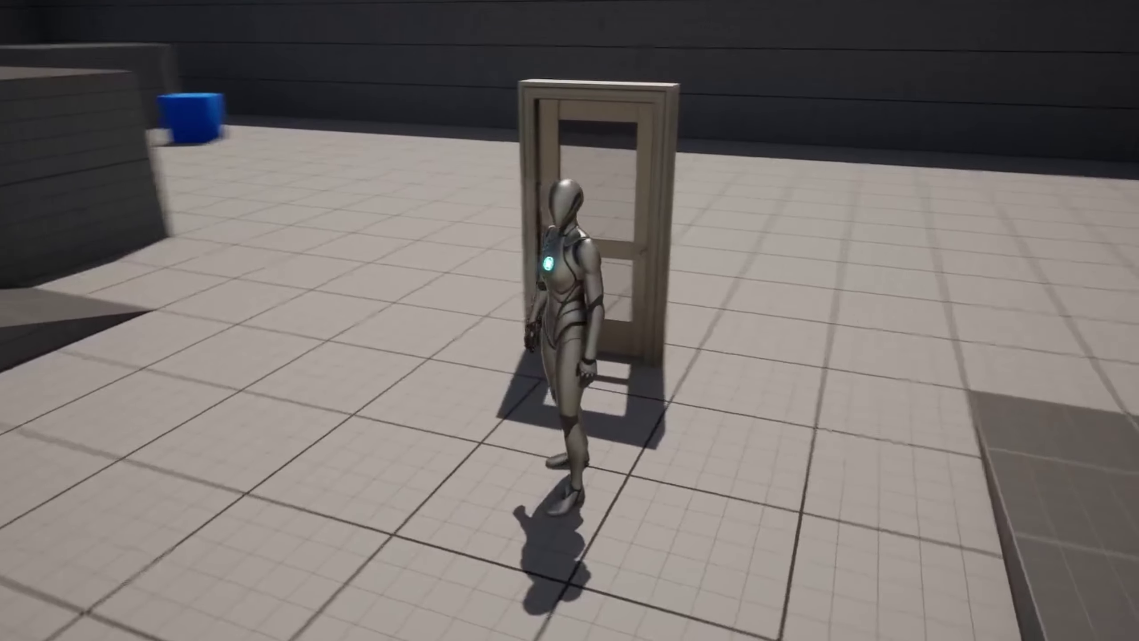
key(w)
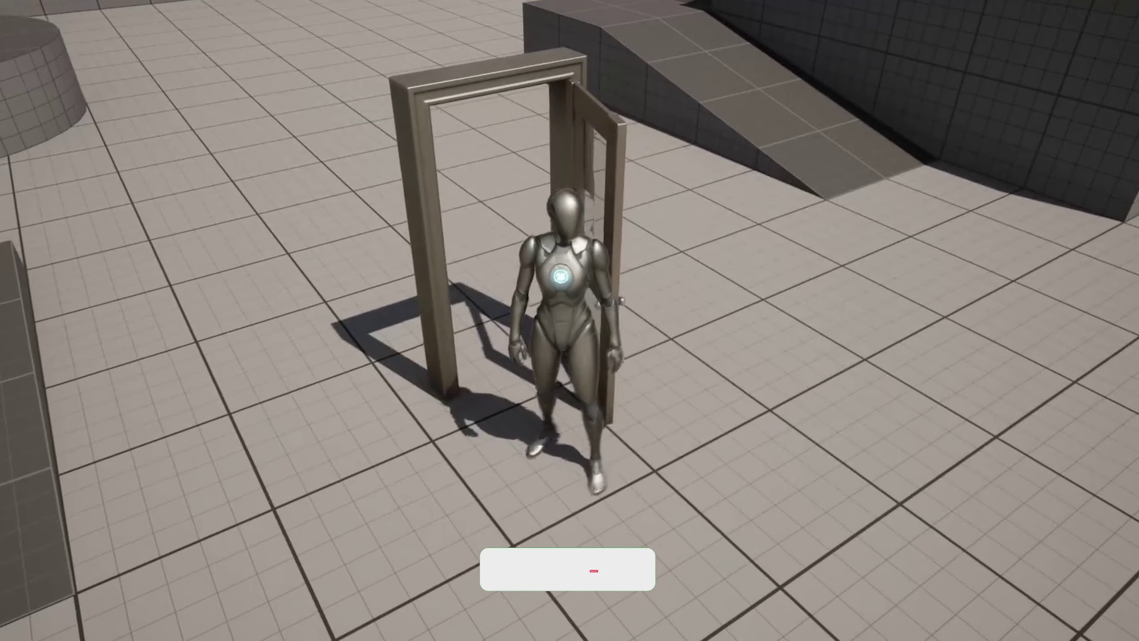
key(w)
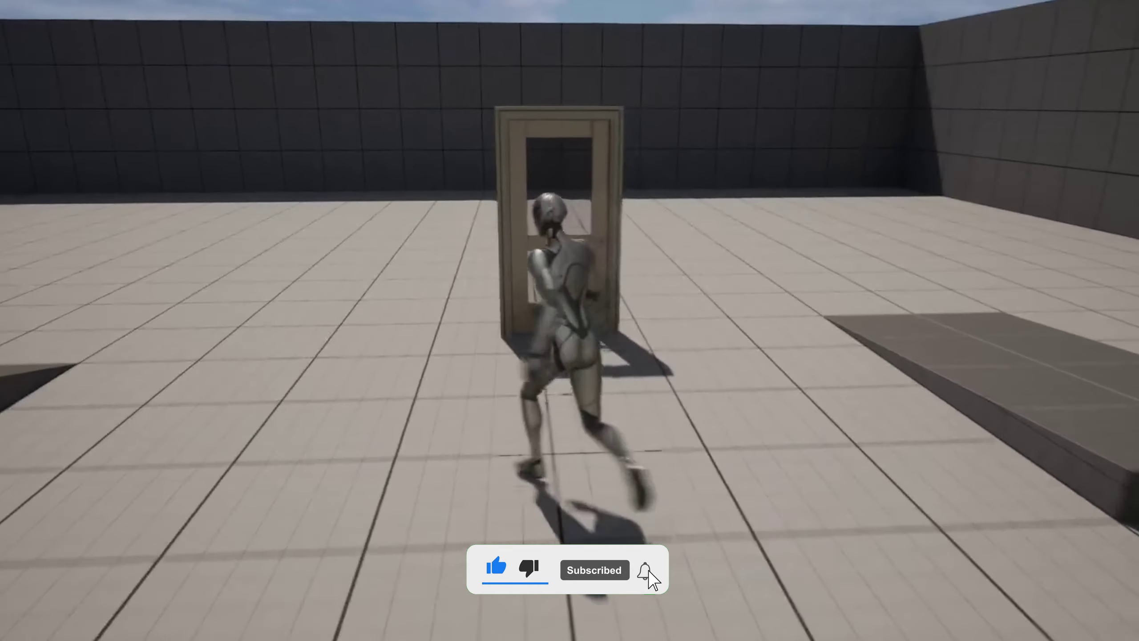
key(w)
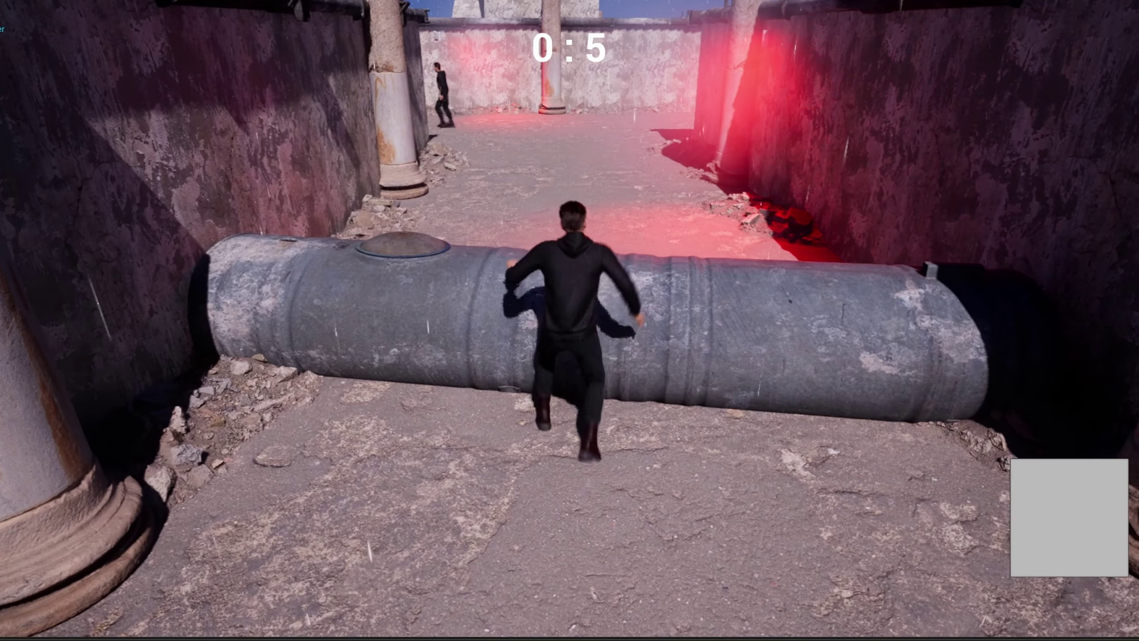
key(w)
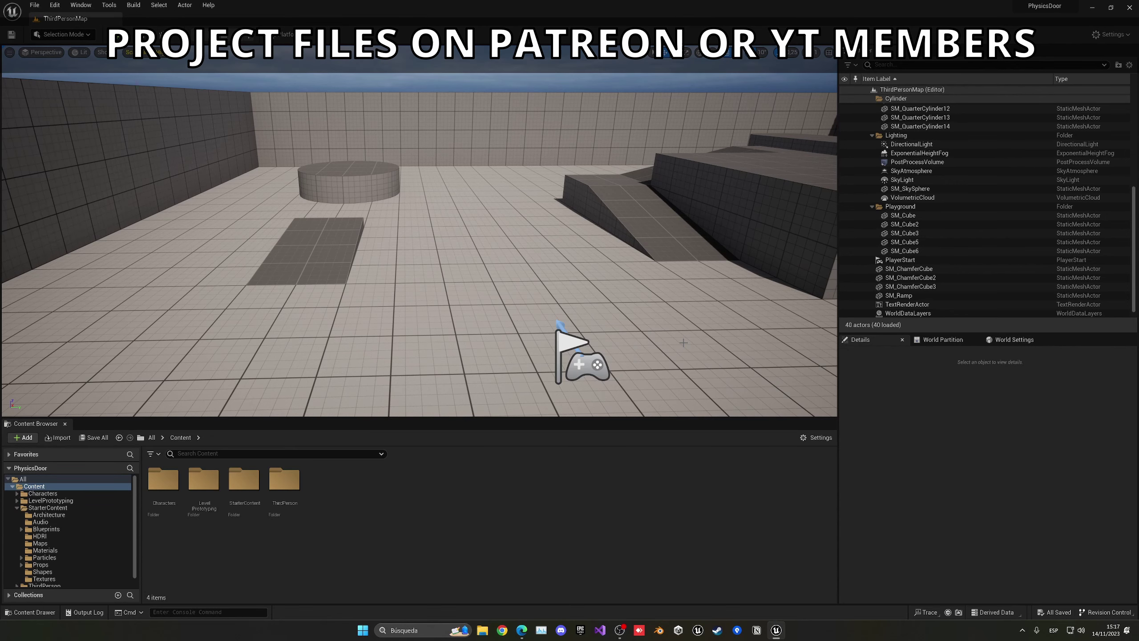
- Create an Actor Blueprint class named BP_PhysicsDoor in the Content folder and open it docked beside the level
right_click(388, 486)
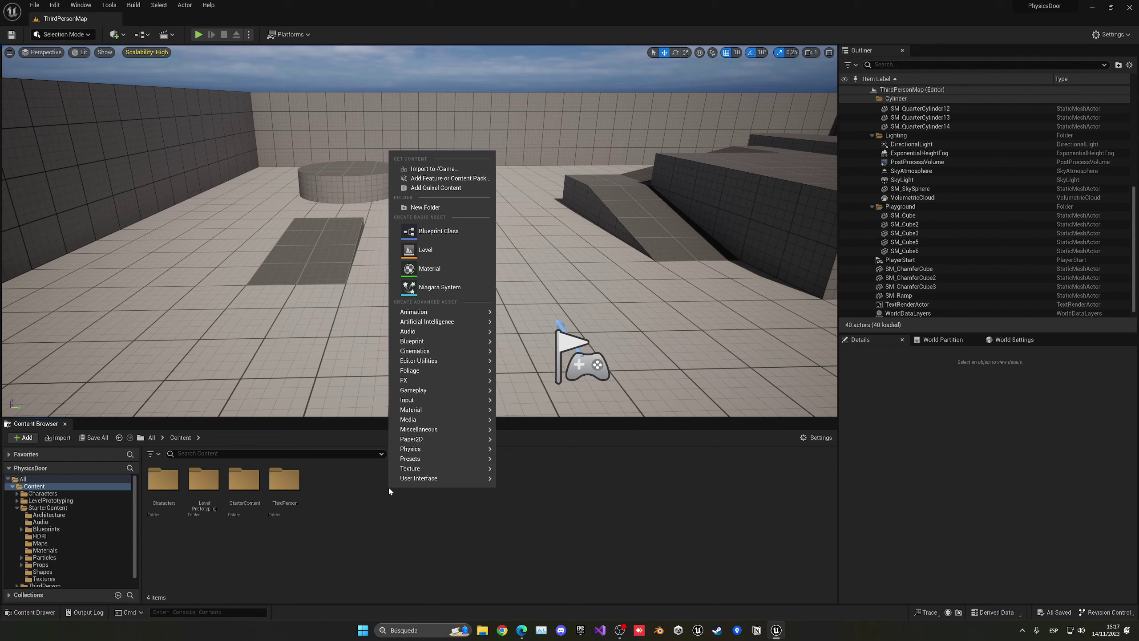
click(431, 231)
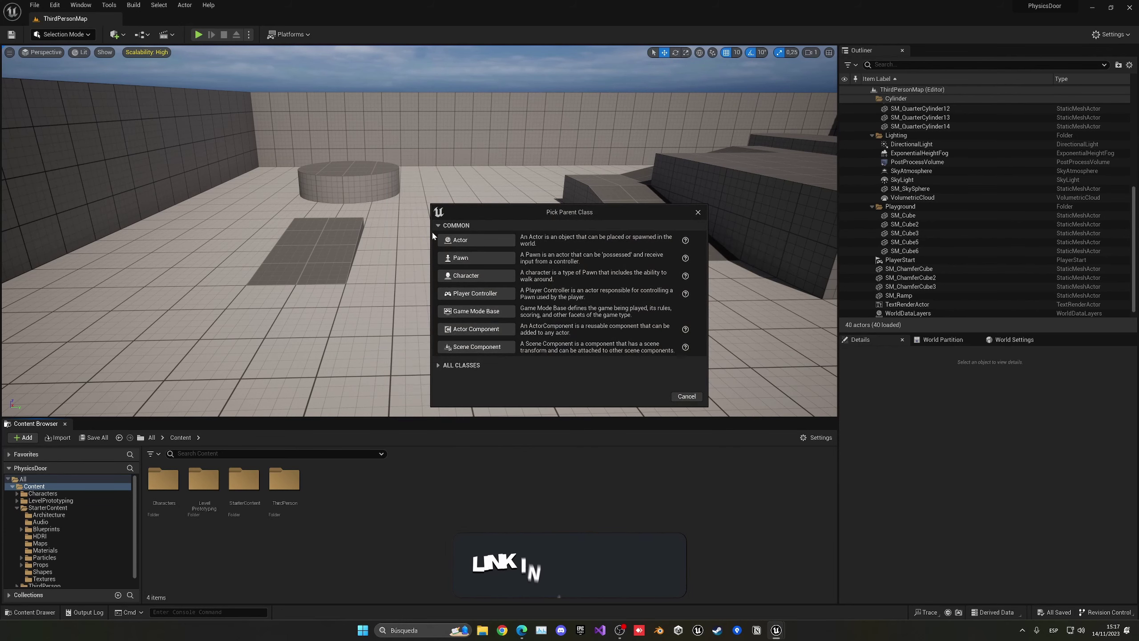
click(478, 245)
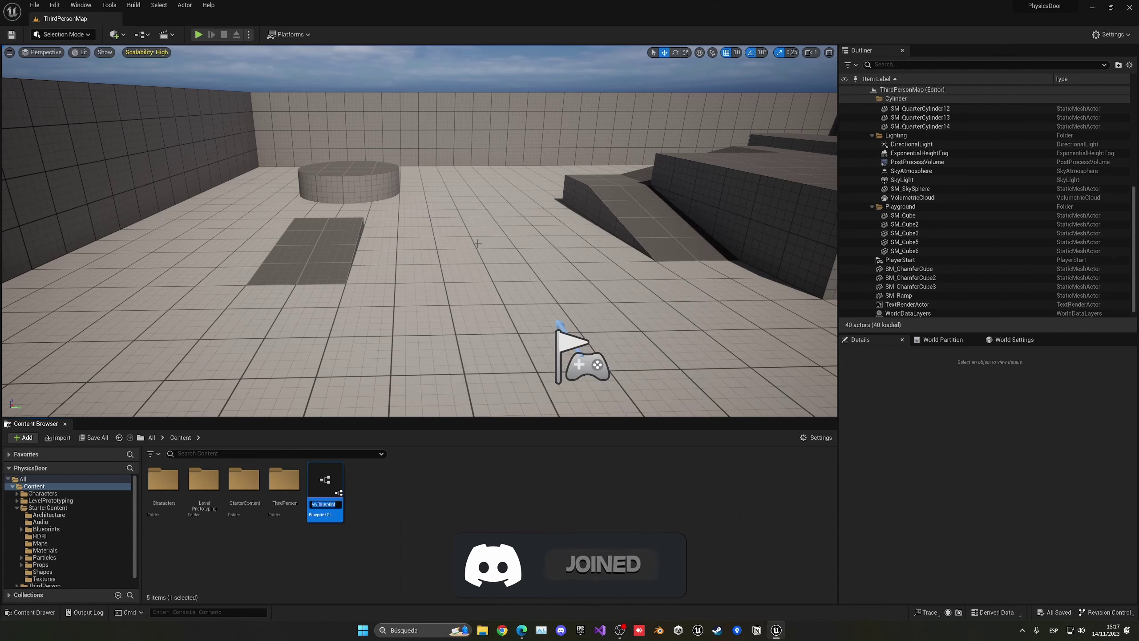
text(BP_P)
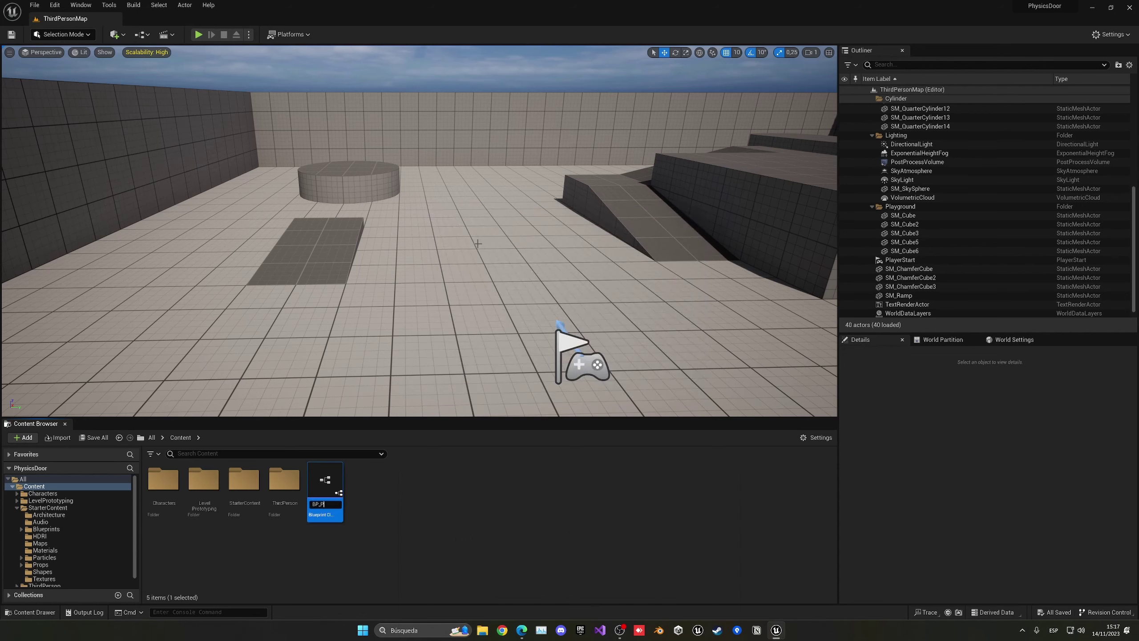
text(hysicsDoor)
key(Return)
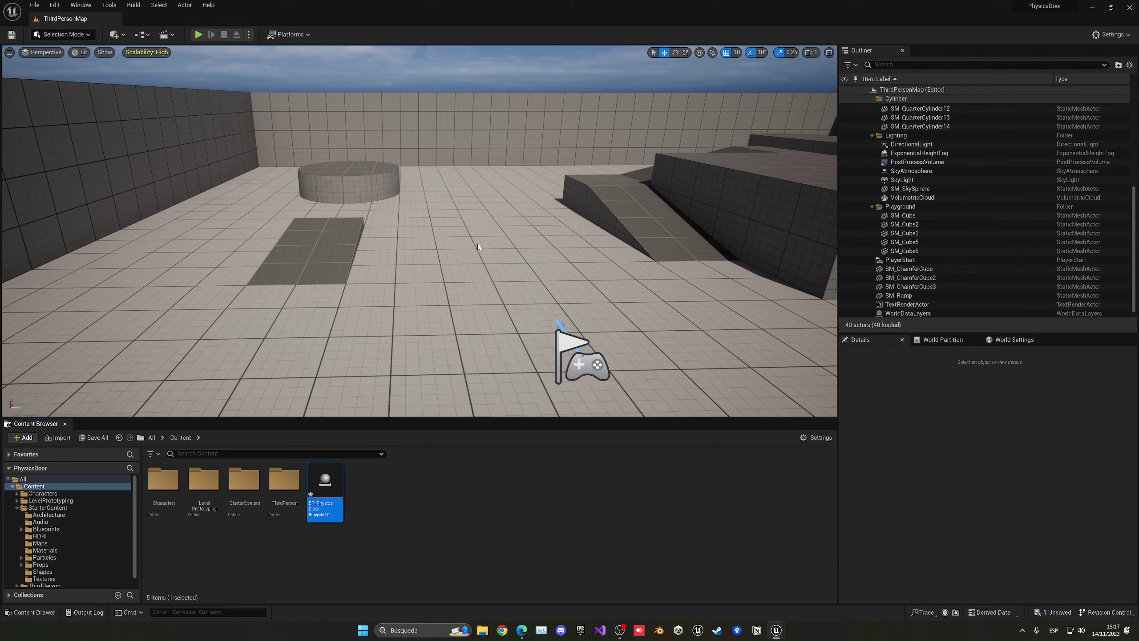
key(Return)
drag(157, 71, 157, 18)
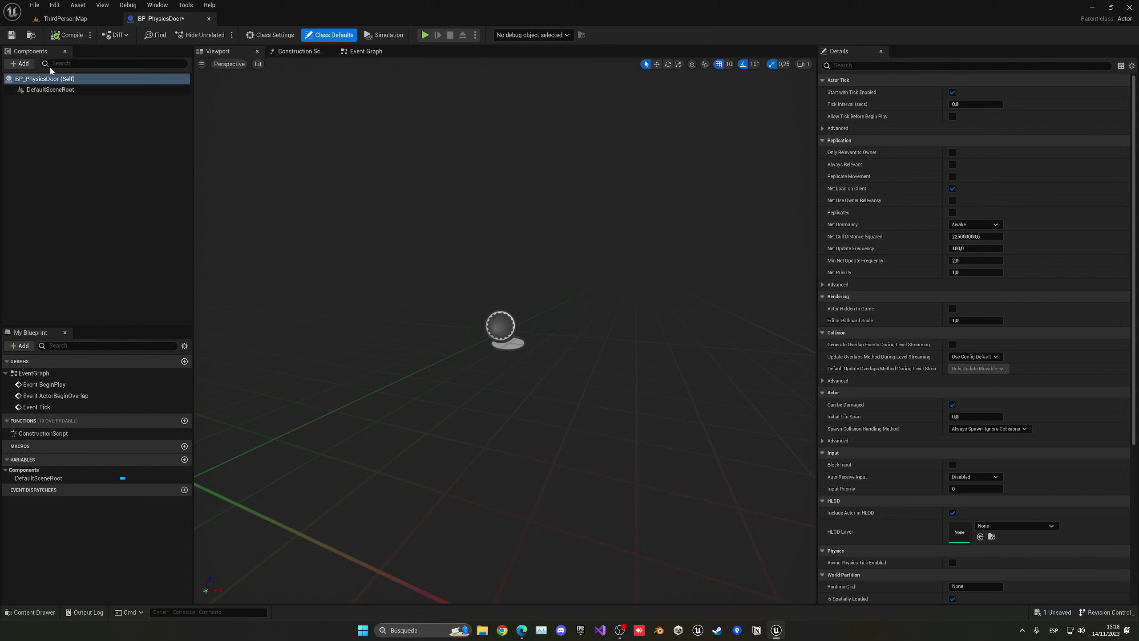
- Add a Static Mesh component named Door to the BP_PhysicsDoor blueprint
click(20, 63)
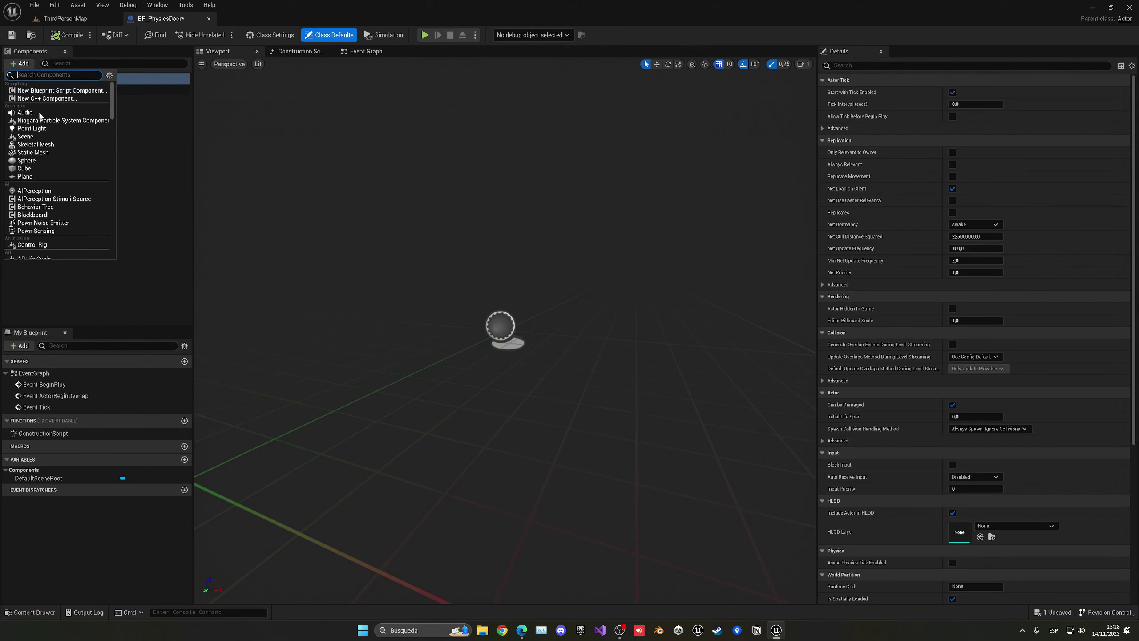
click(32, 152)
text(Door)
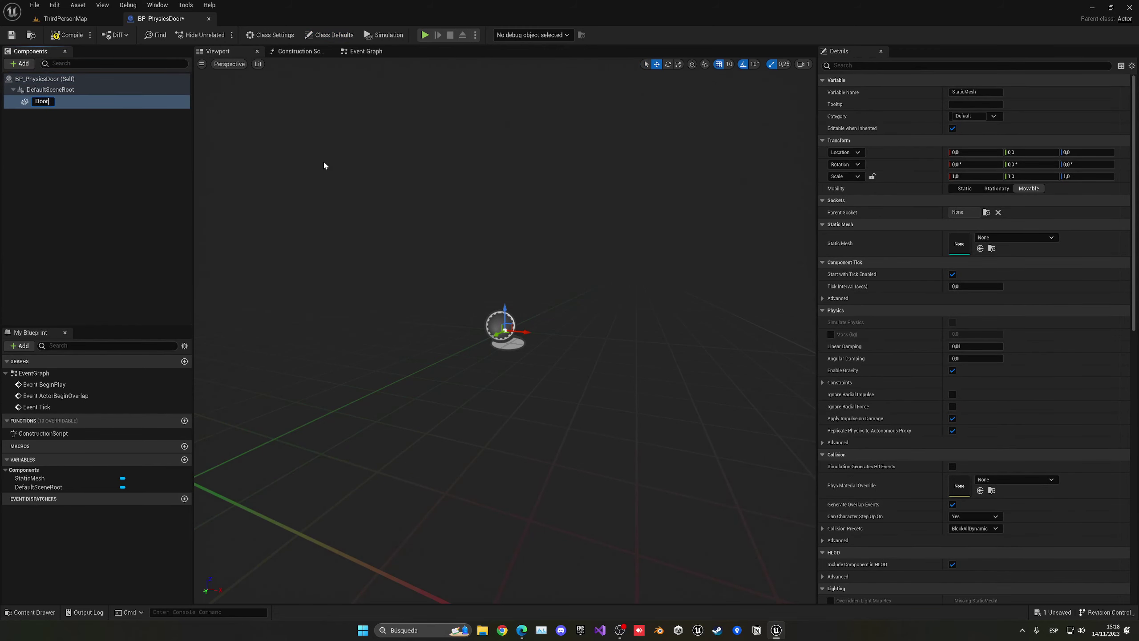
key(Return)
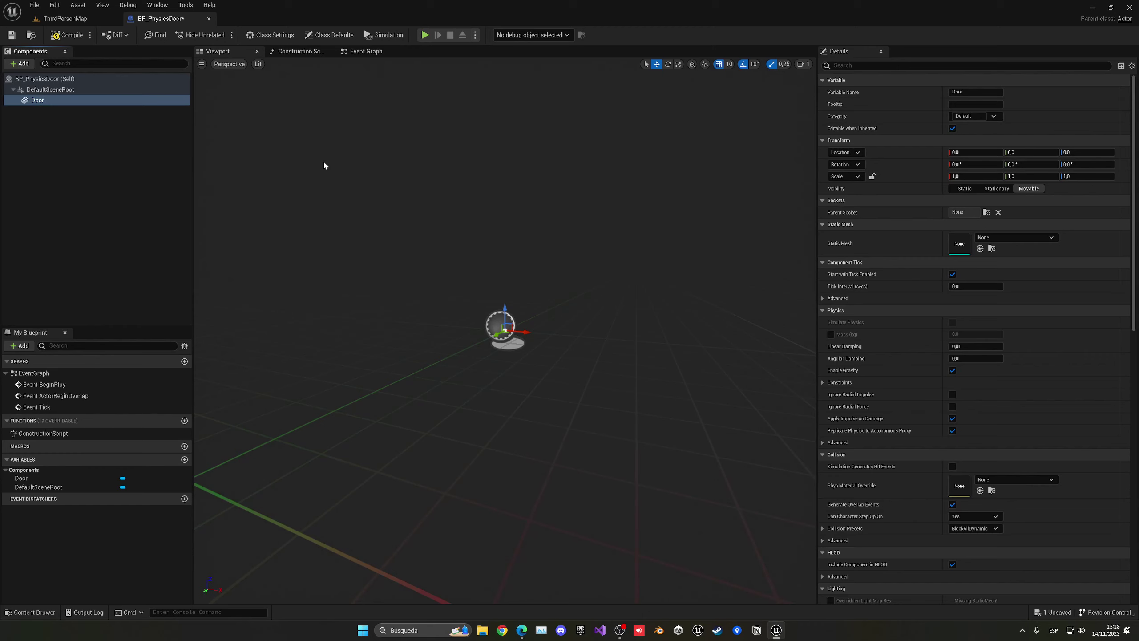
click(1004, 245)
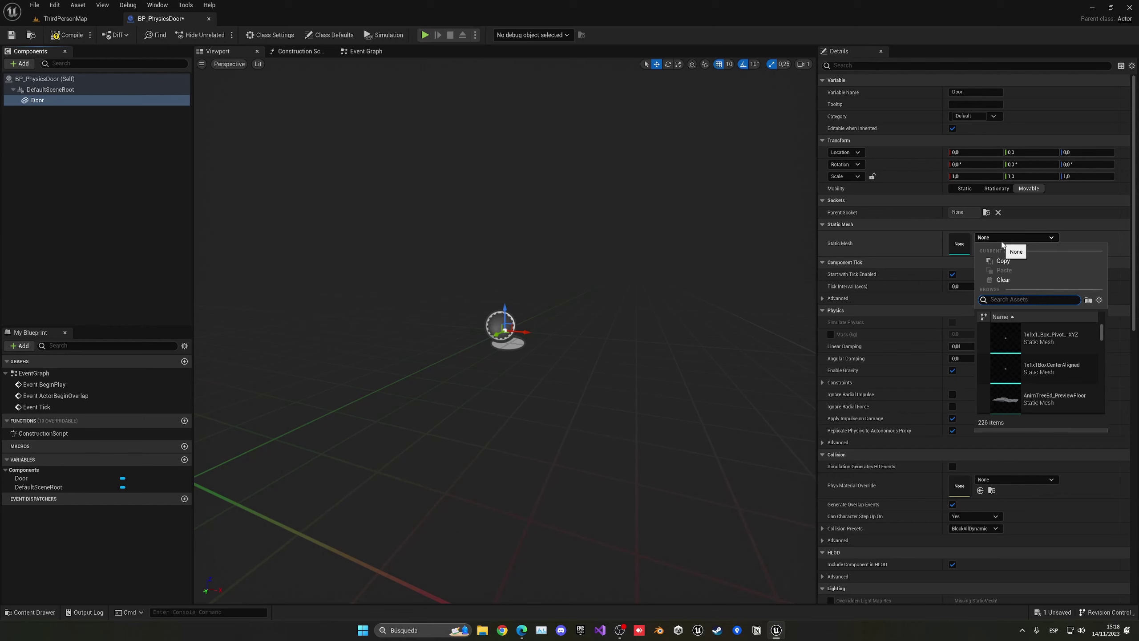
text(door)
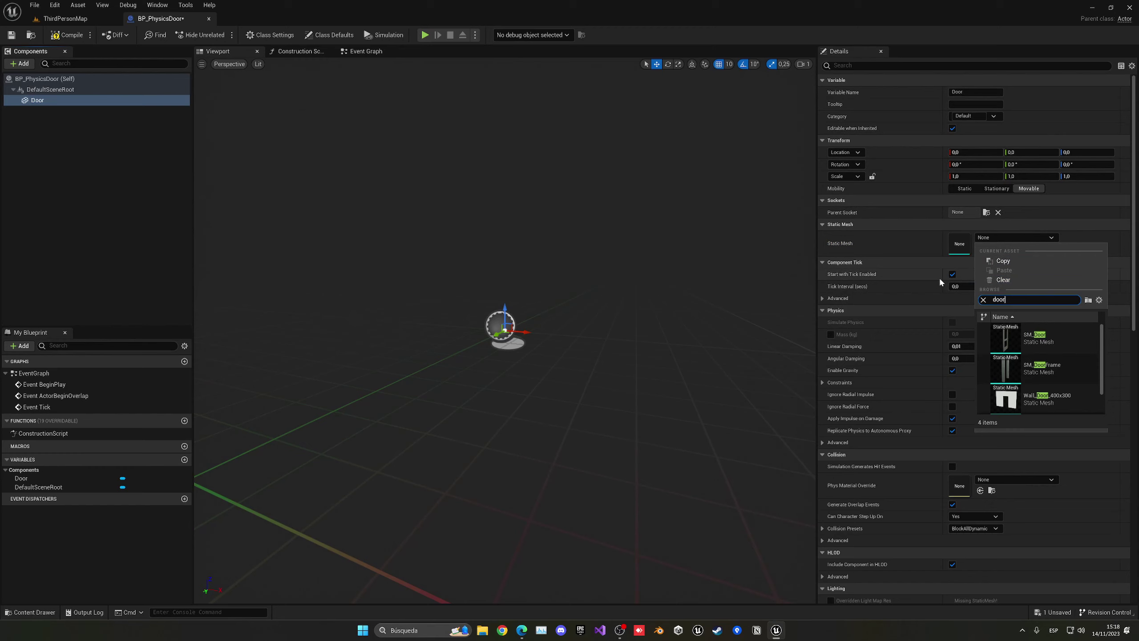
click(926, 250)
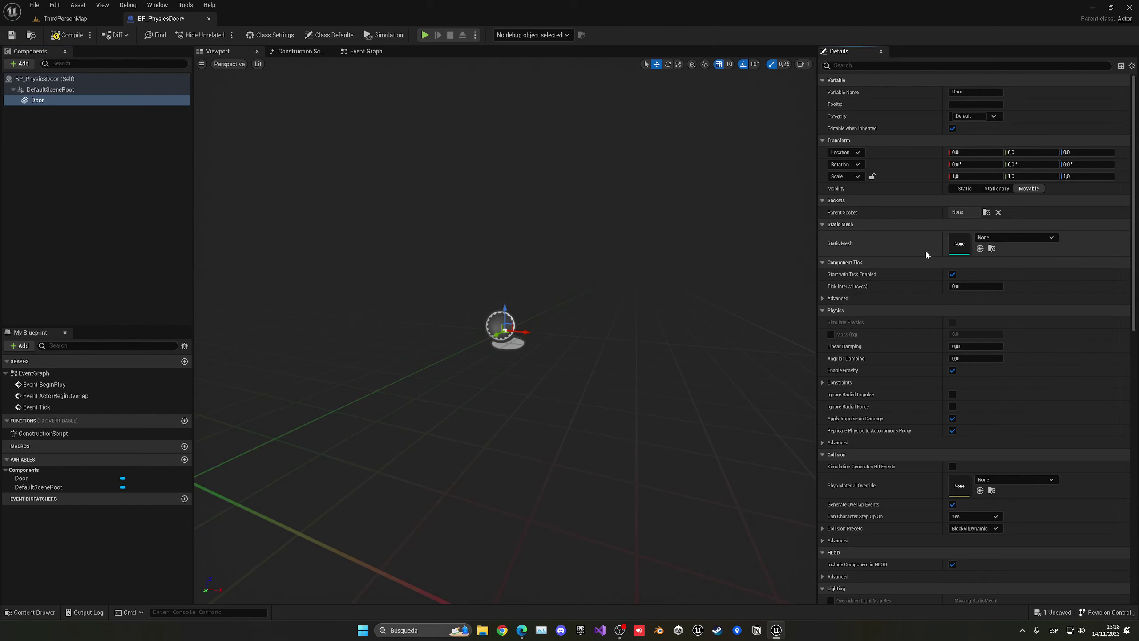
click(1017, 236)
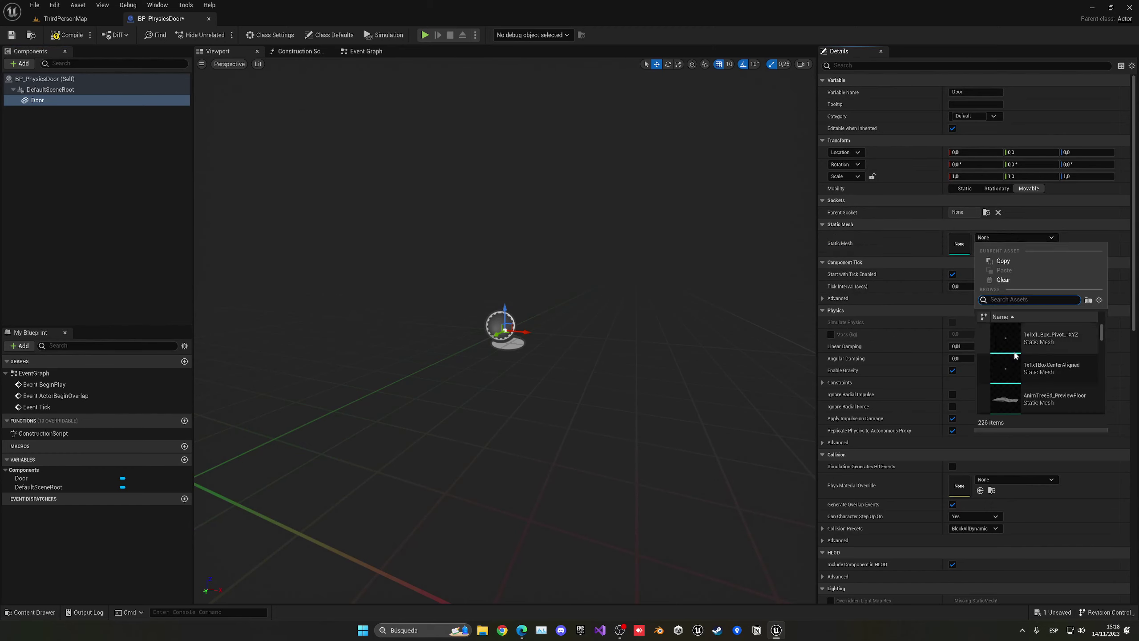
click(928, 250)
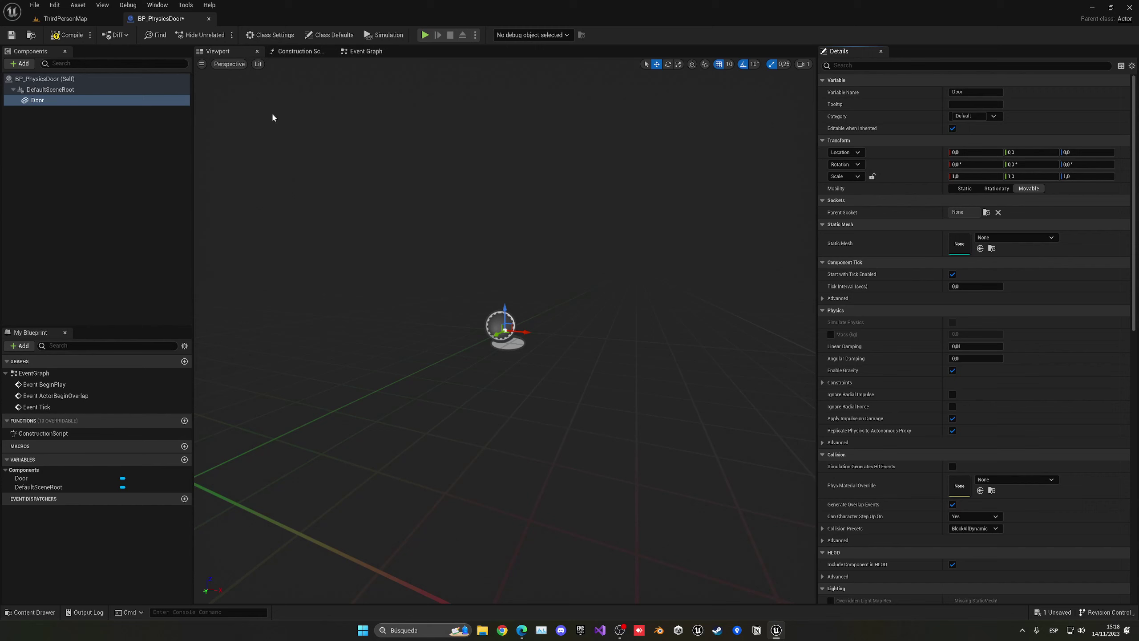
- Check in the level editor where the Starter Content pack can be added to the project, without adding it
click(65, 18)
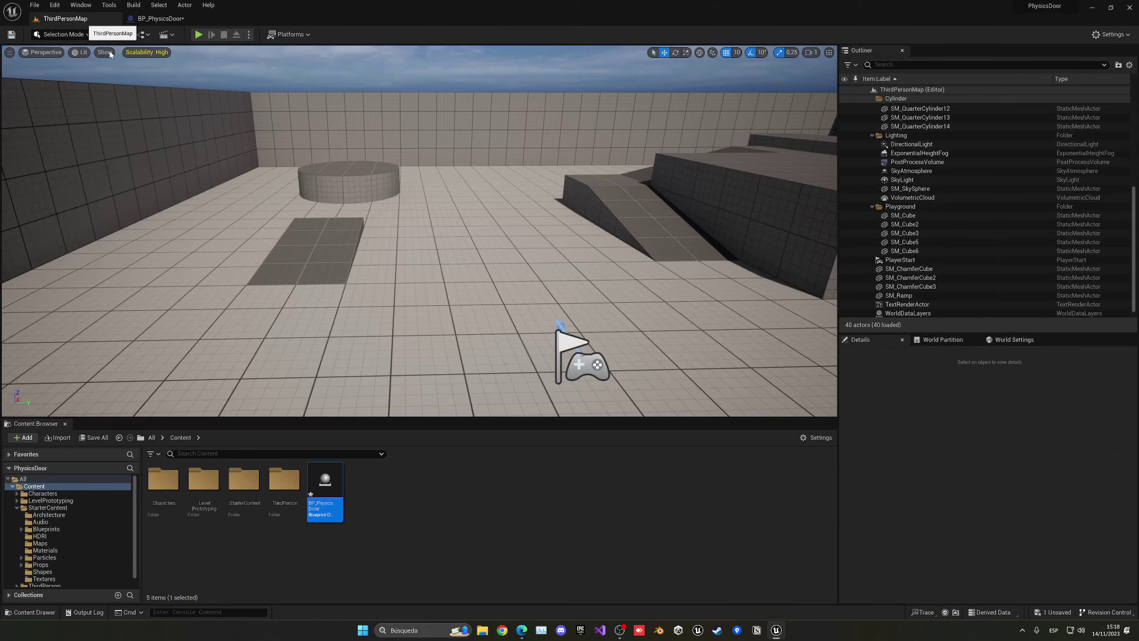
click(30, 439)
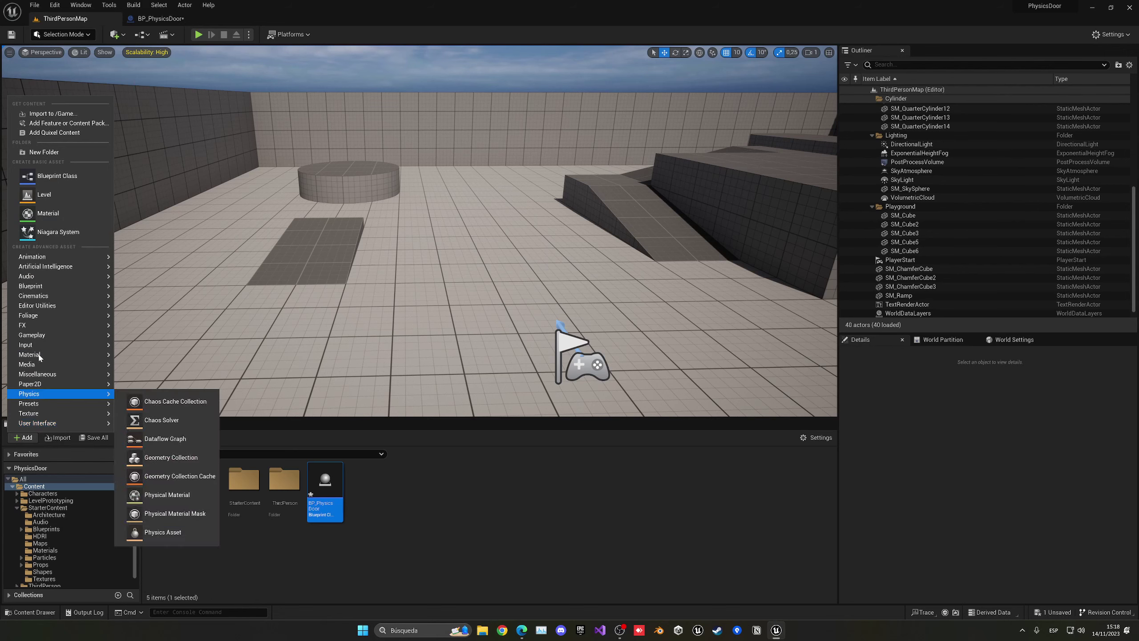
click(47, 126)
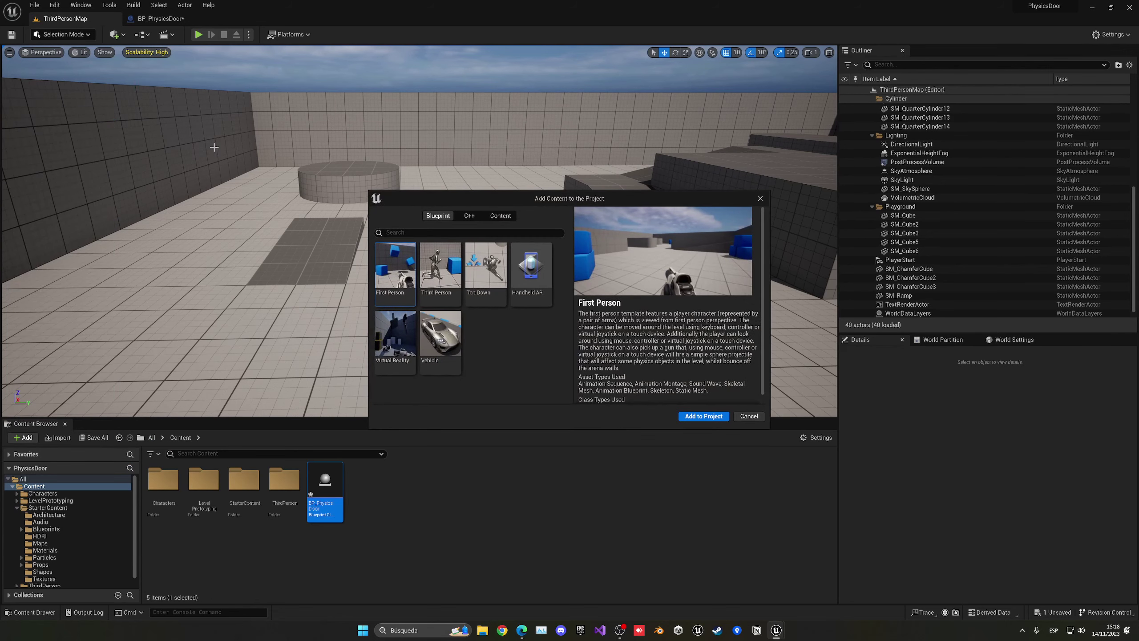
click(500, 216)
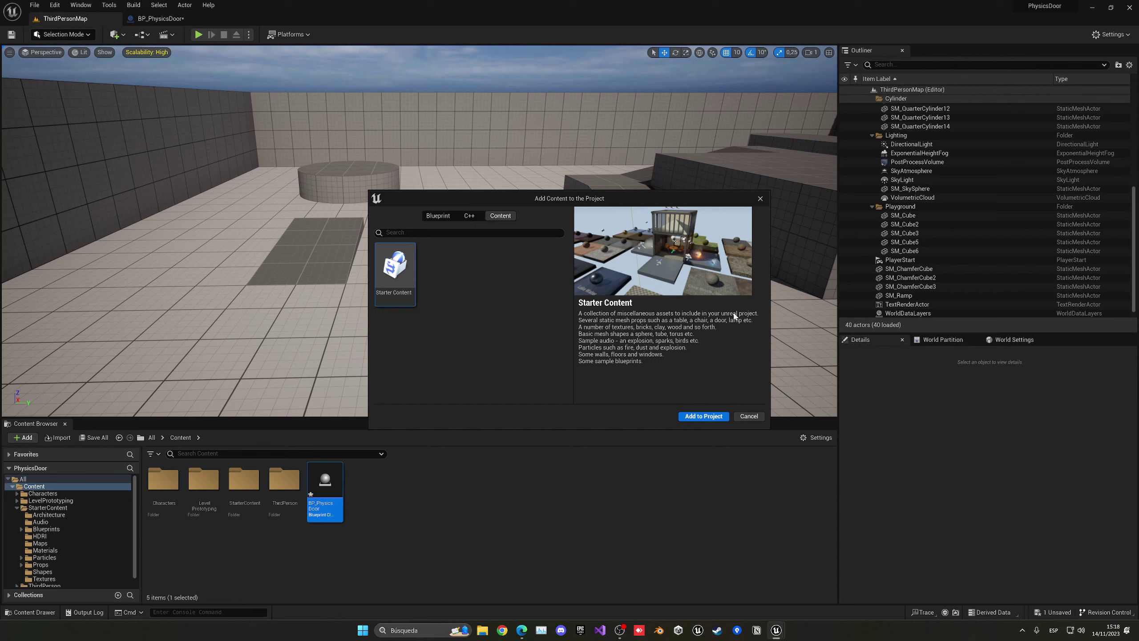
click(760, 199)
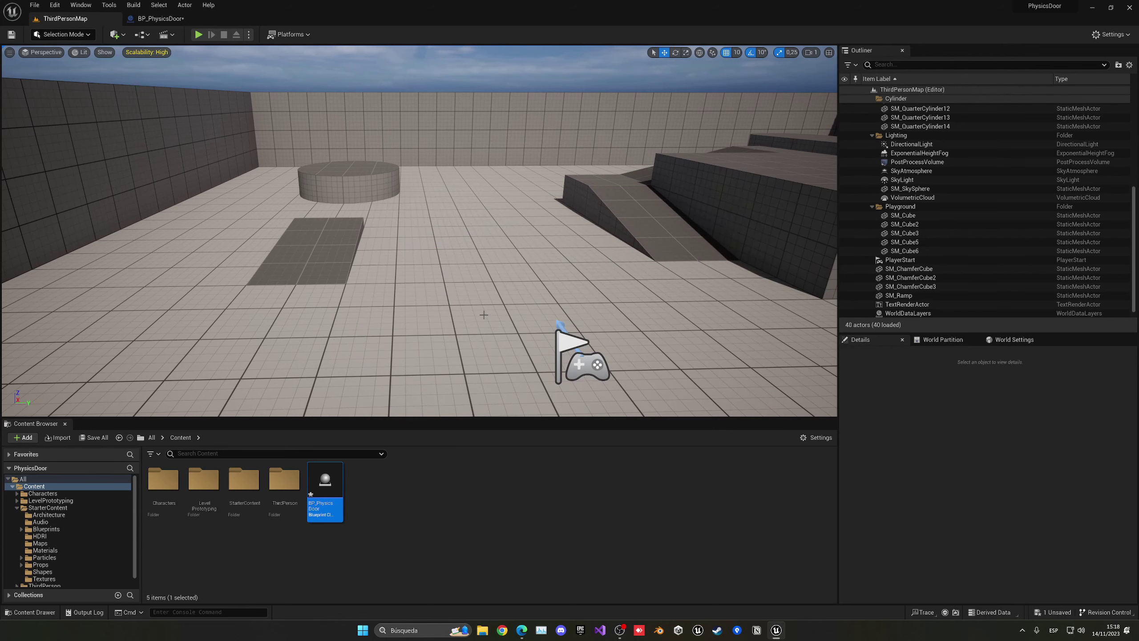
- Return to the BP_PhysicsDoor blueprint and assign the SM_Door mesh to the Door component
click(159, 19)
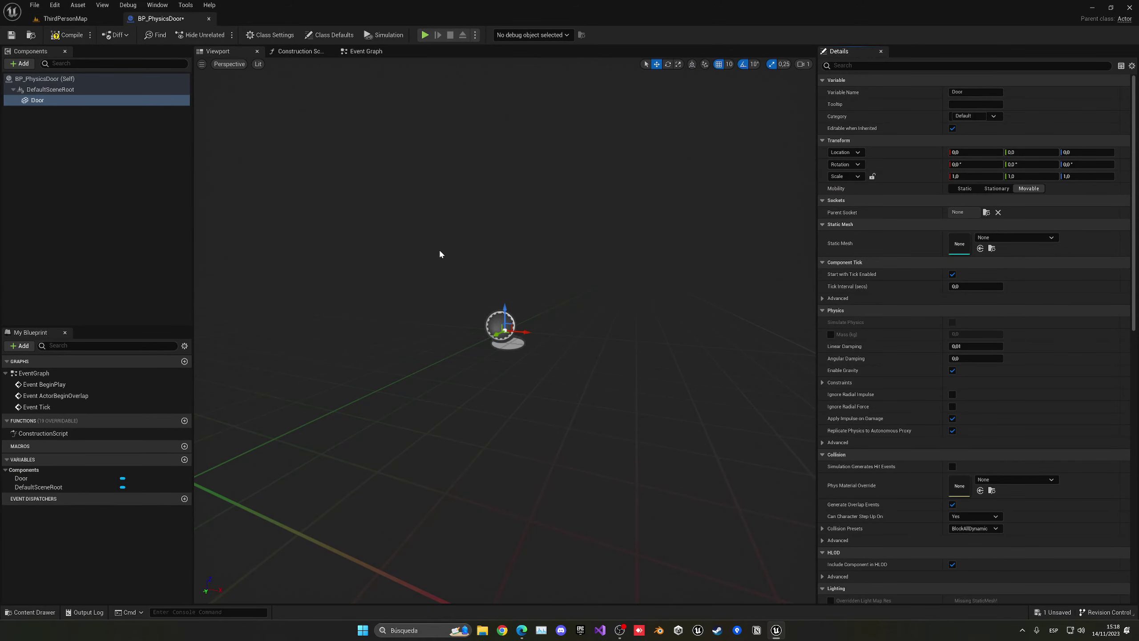
click(990, 240)
text(door)
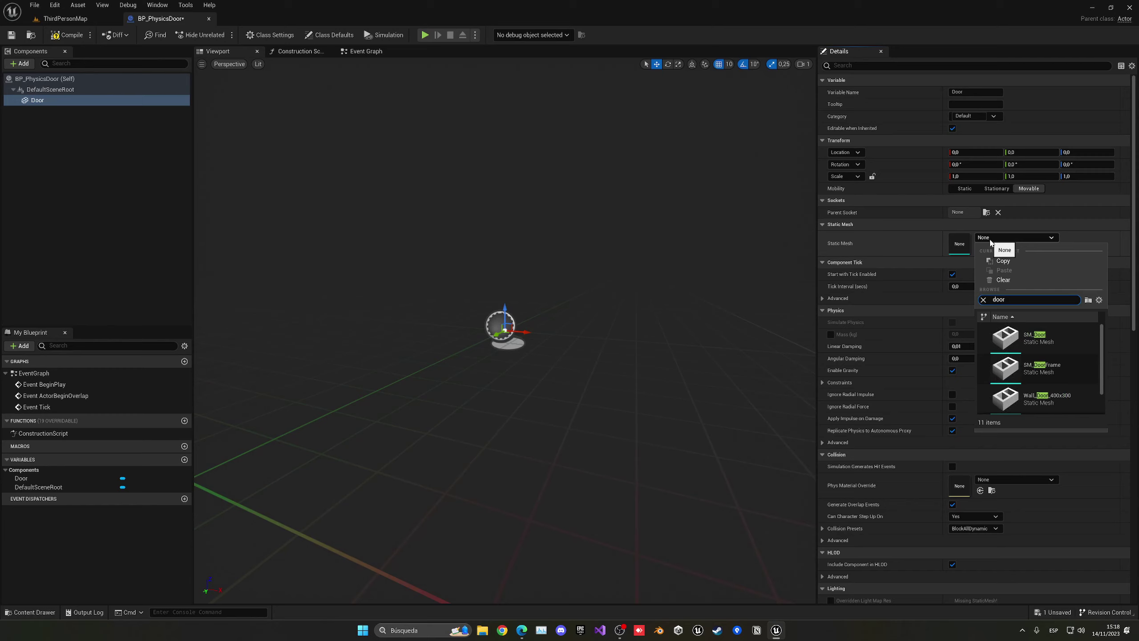
click(1031, 339)
mouse_move(654, 343)
right_down()
mouse_move(587, 342)
mouse_move(684, 404)
mouse_move(645, 332)
mouse_move(654, 343)
right_up()
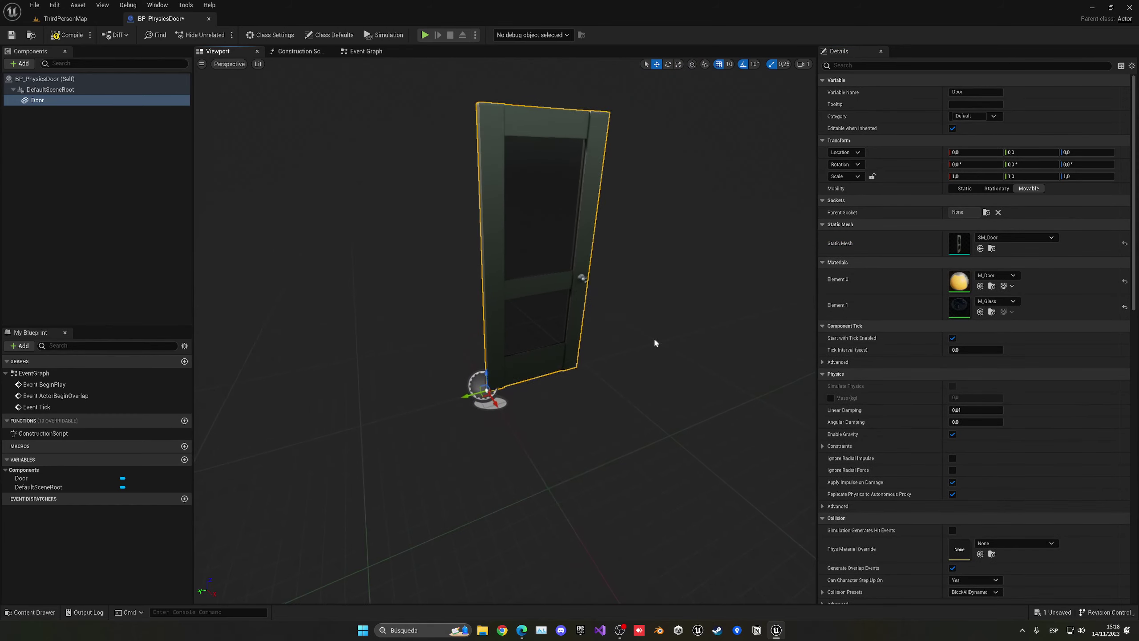
- Add a Static Mesh component named Frame under the scene root and assign it the SM_DoorFrame mesh
click(152, 187)
click(19, 63)
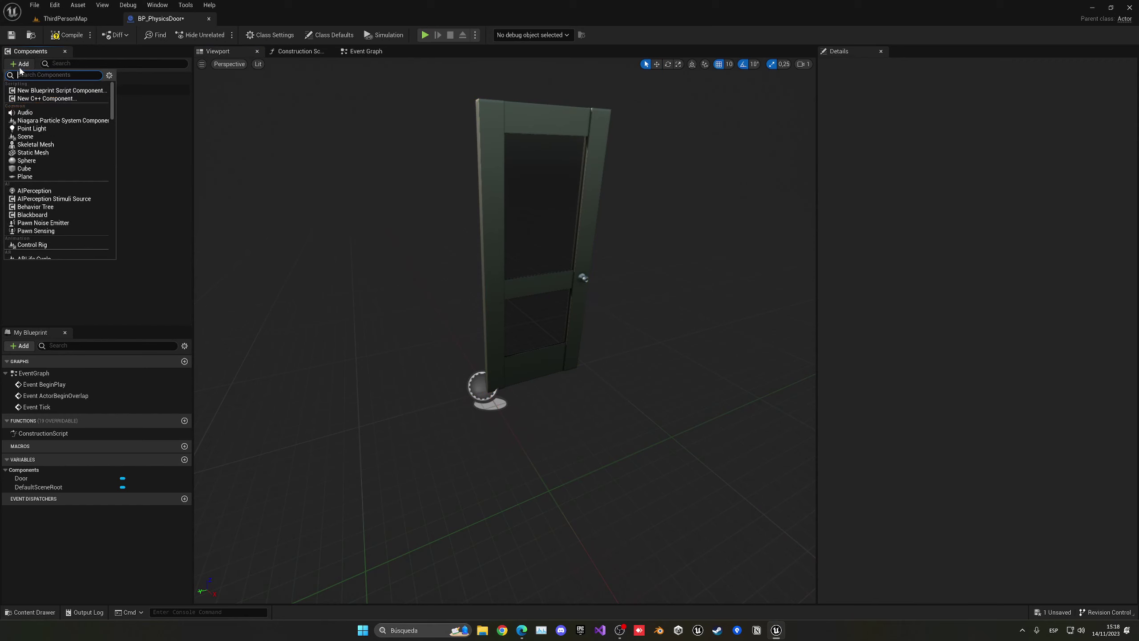
click(33, 153)
text(Frame)
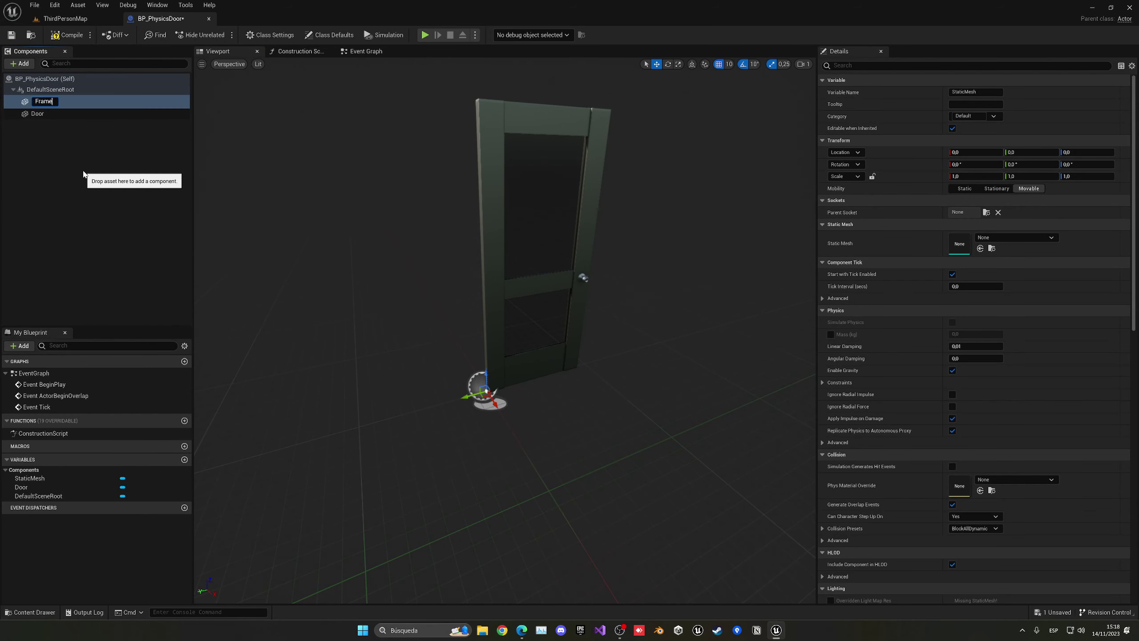
key(Return)
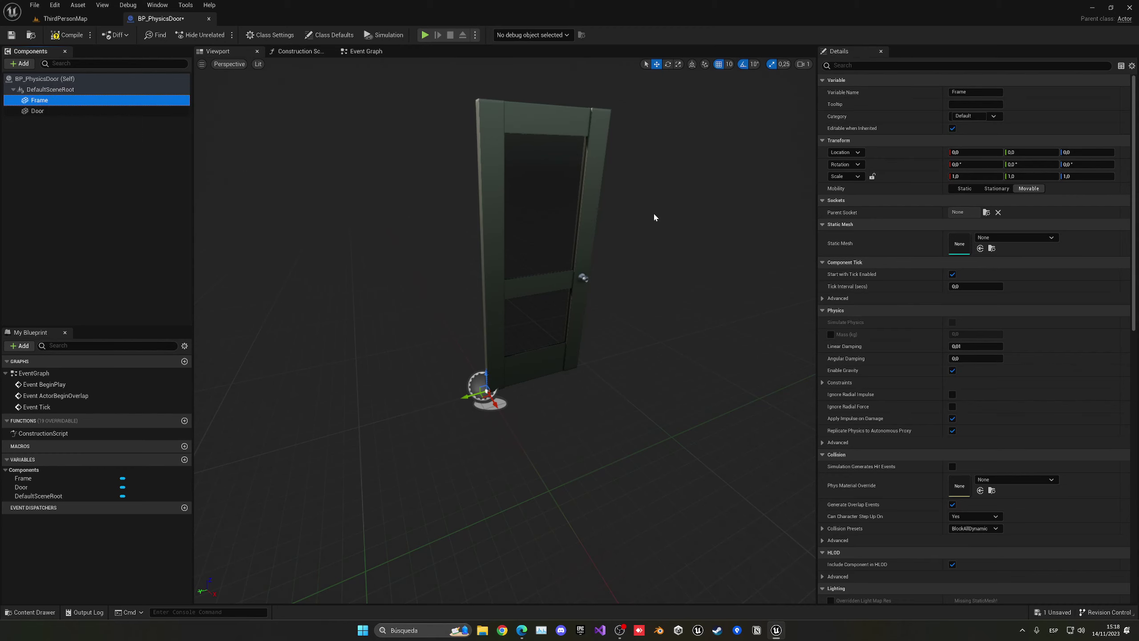
click(1002, 237)
text(frame)
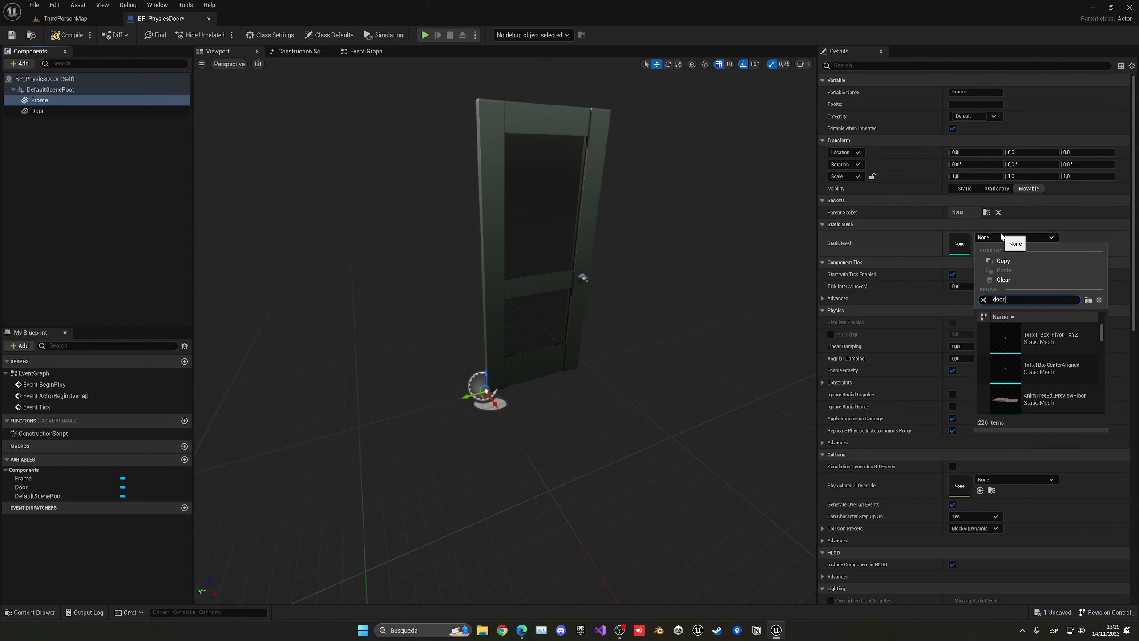
click(1052, 370)
- Fit the Door component inside the frame by setting its Y location to 45
right_drag(572, 226, 512, 228)
click(572, 226)
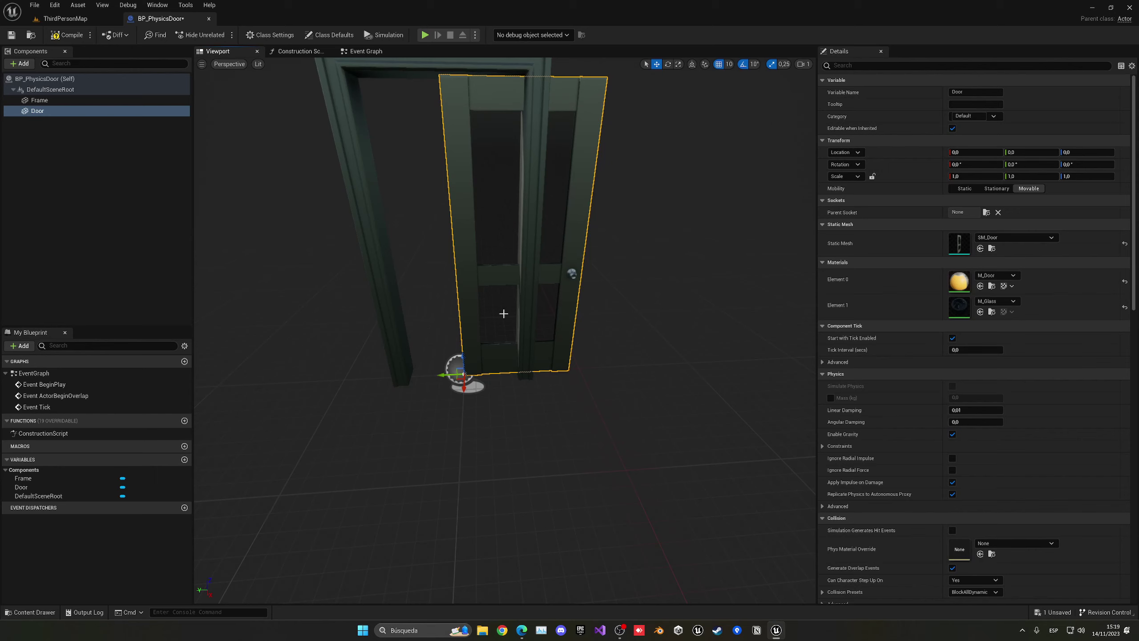
drag(452, 375, 402, 373)
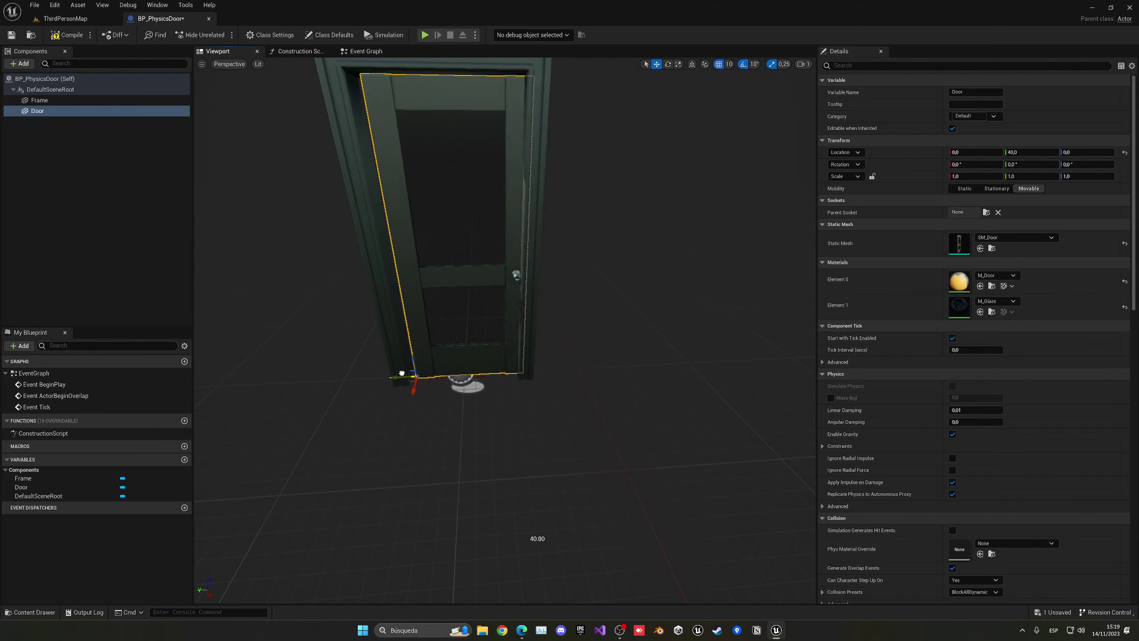
middle_drag(403, 278, 330, 280)
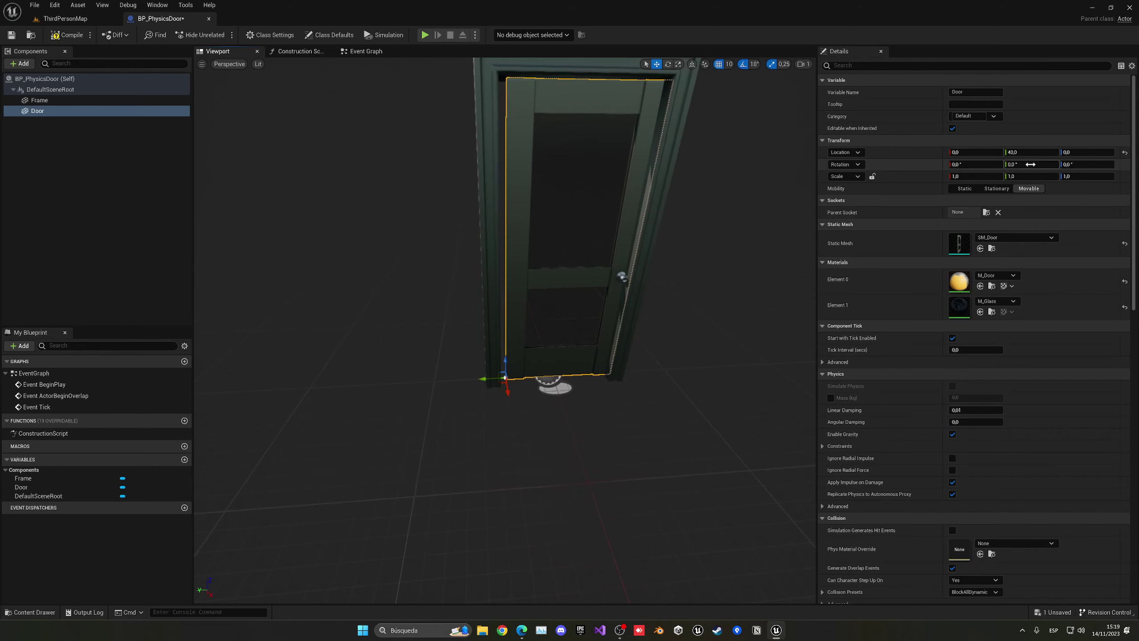
click(1016, 153)
text(45)
key(Return)
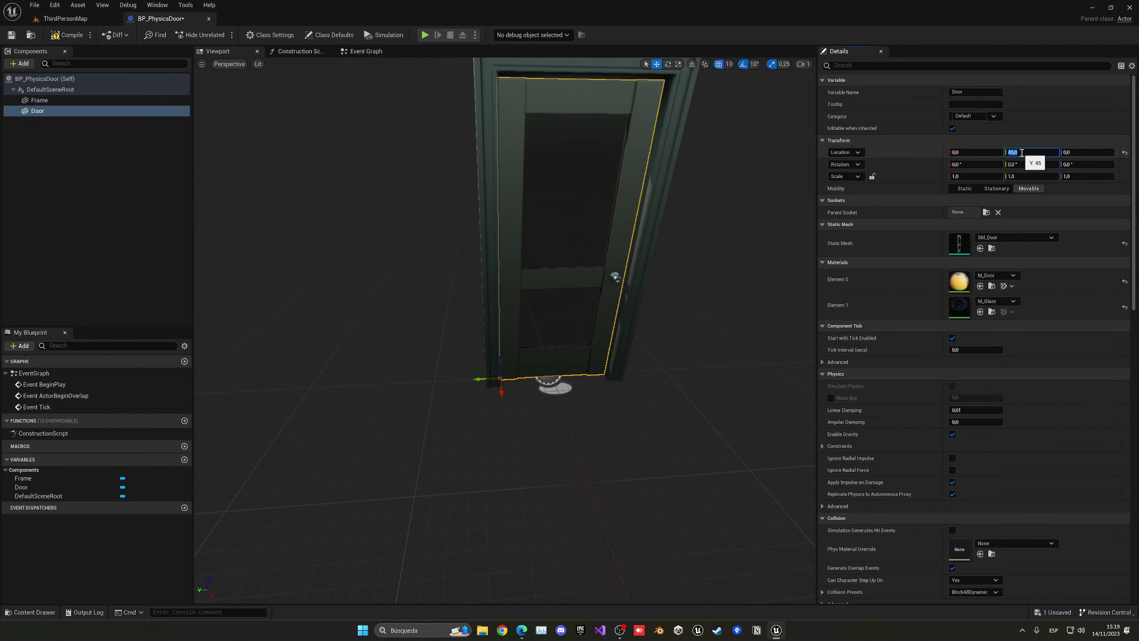
right_drag(546, 106, 579, 106)
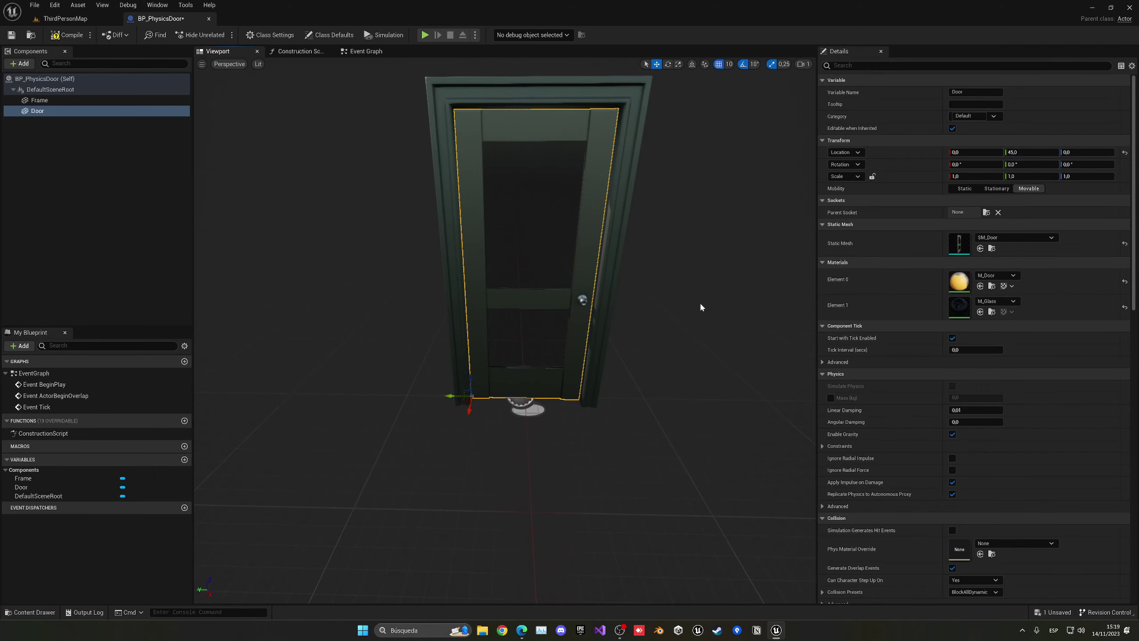
- Add a box simplified collision to the SM_Door mesh and enable Simulate Physics on the Door component
right_drag(645, 307, 651, 306)
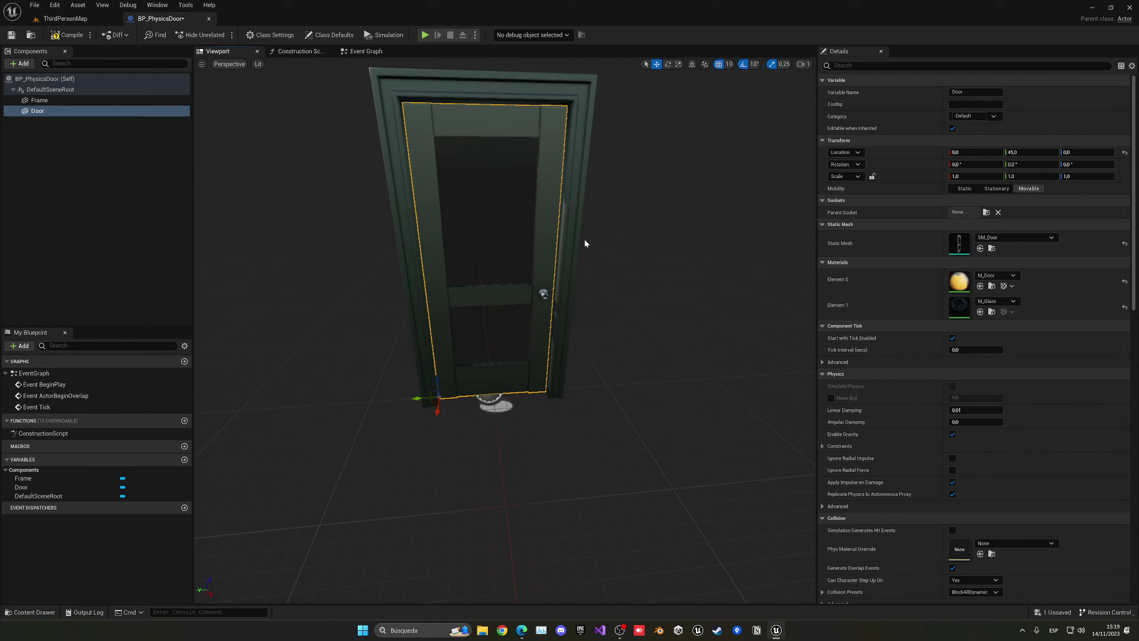
double_click(960, 248)
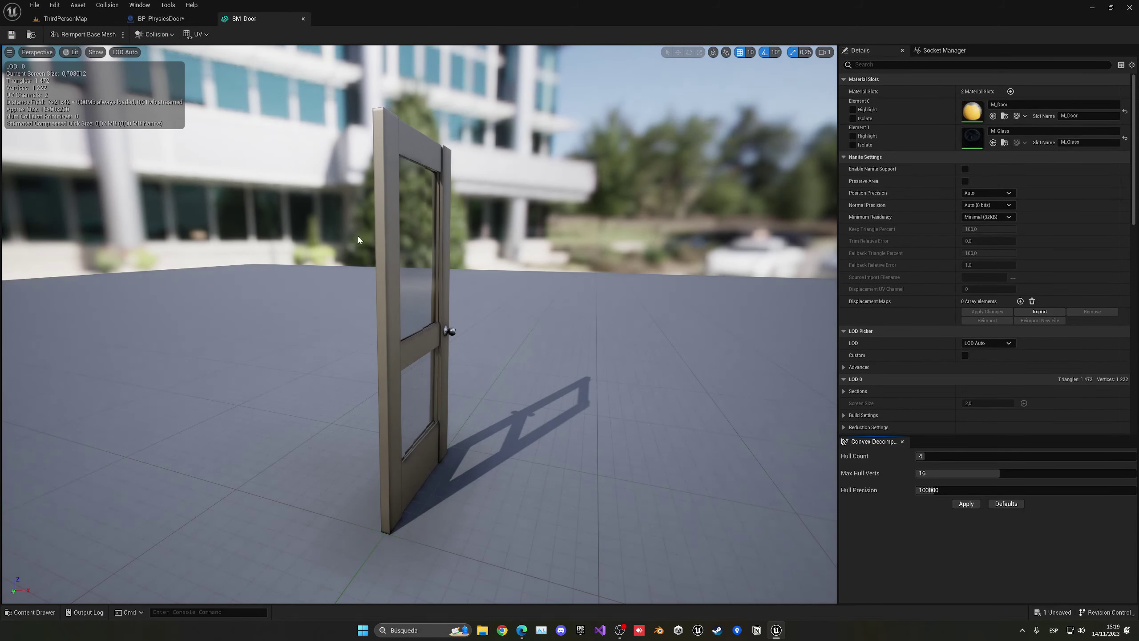
click(155, 35)
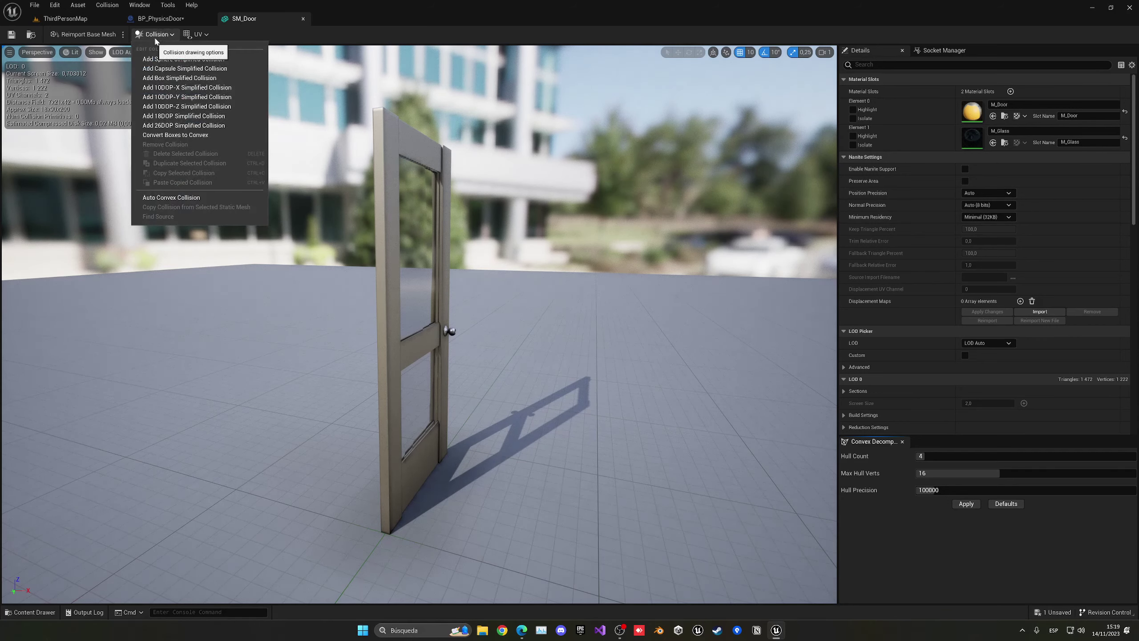
click(165, 79)
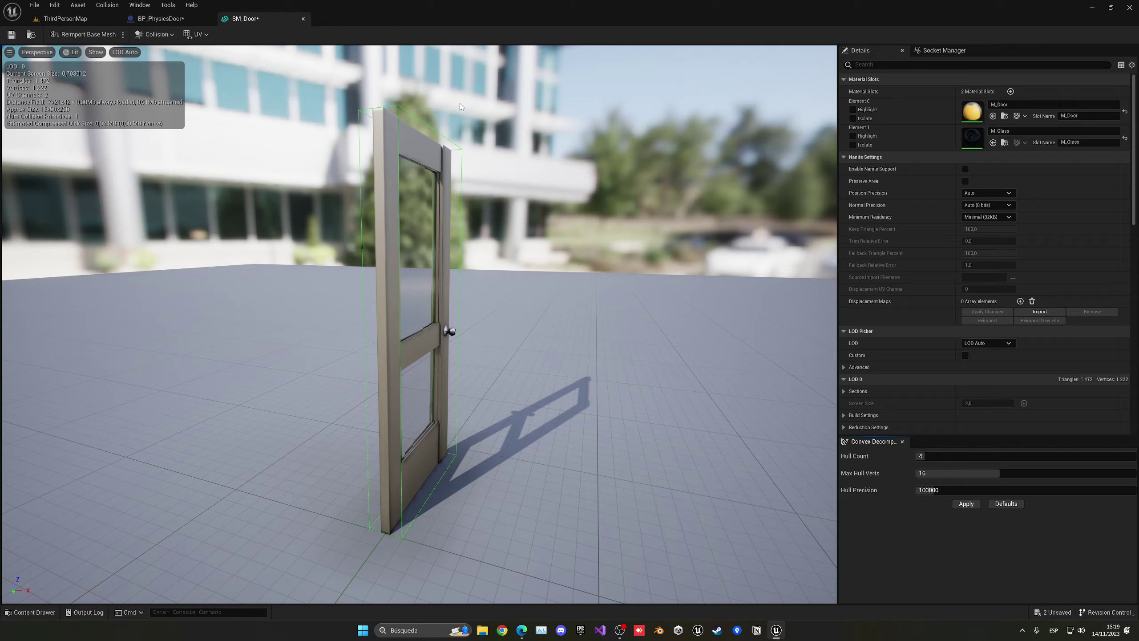
drag(461, 107, 377, 161)
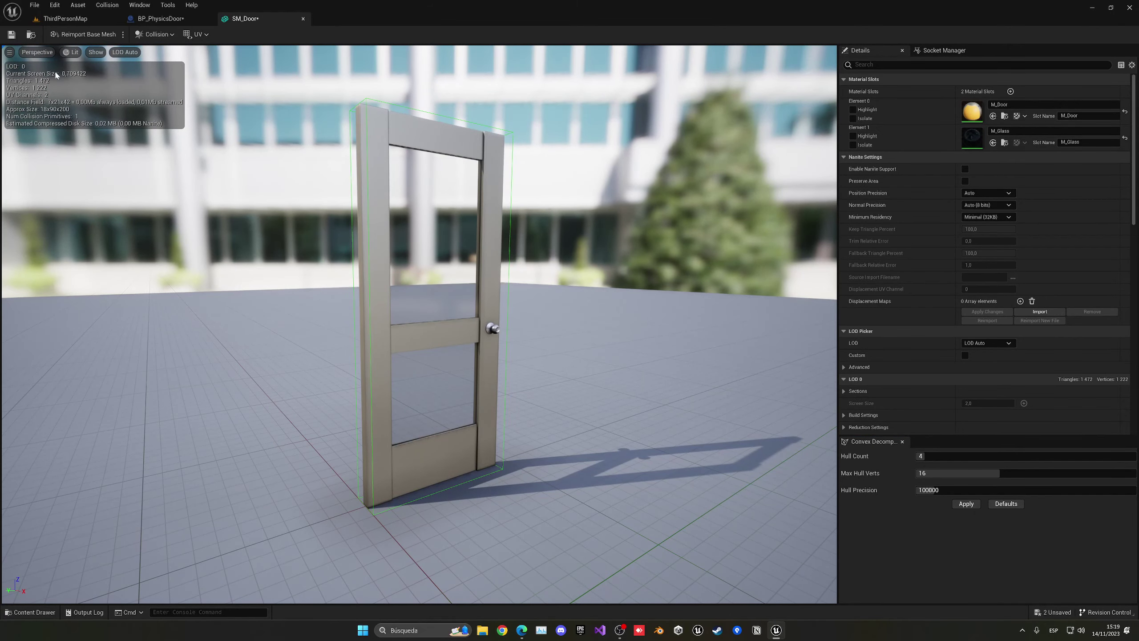
middle_click(273, 22)
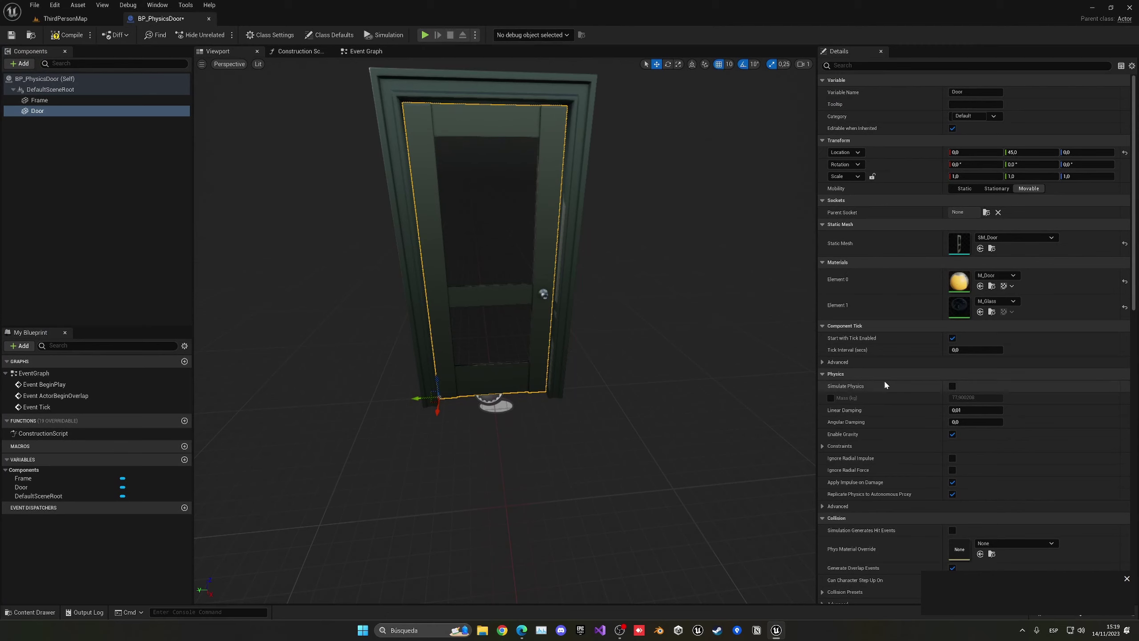
click(952, 385)
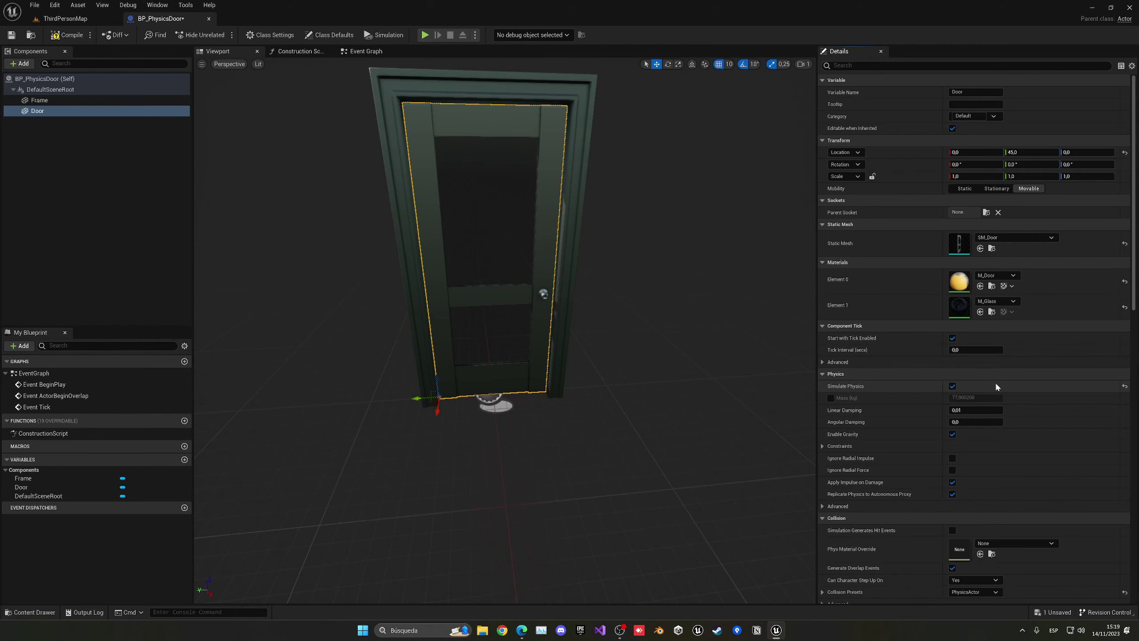
- Set the Frame component's collision preset to NoCollision
click(64, 102)
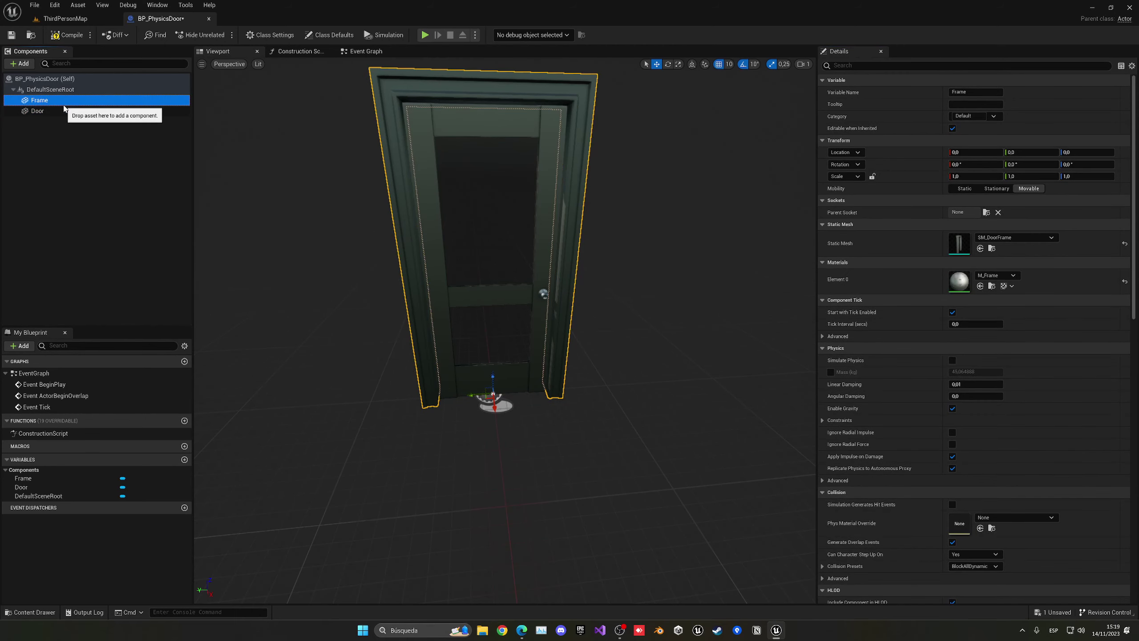
scroll(822, 262, down, 5)
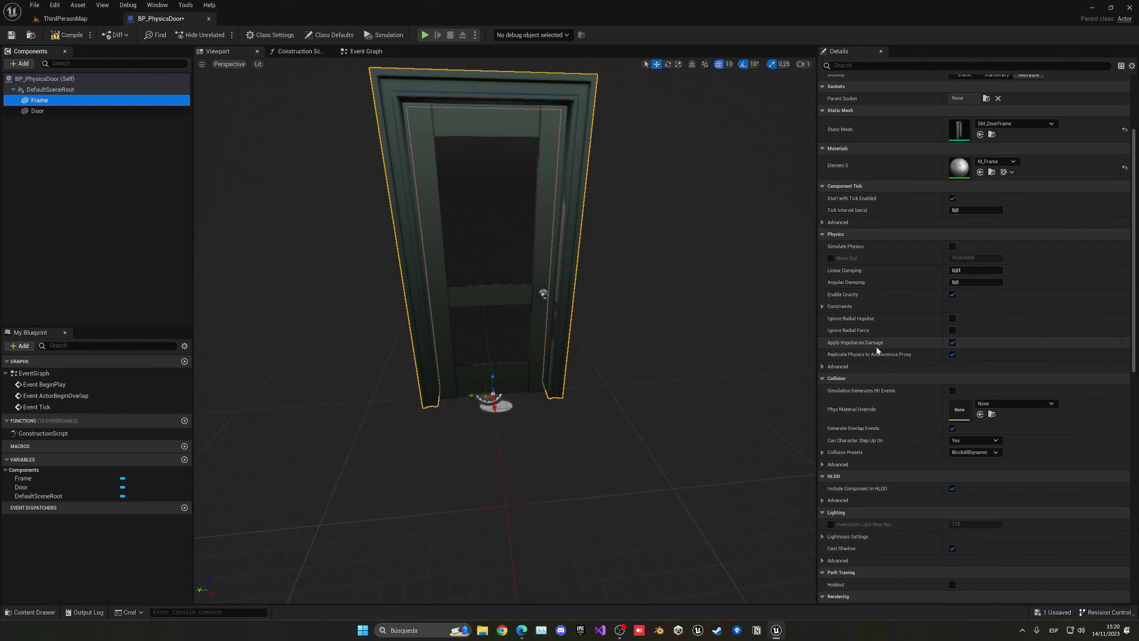
click(983, 368)
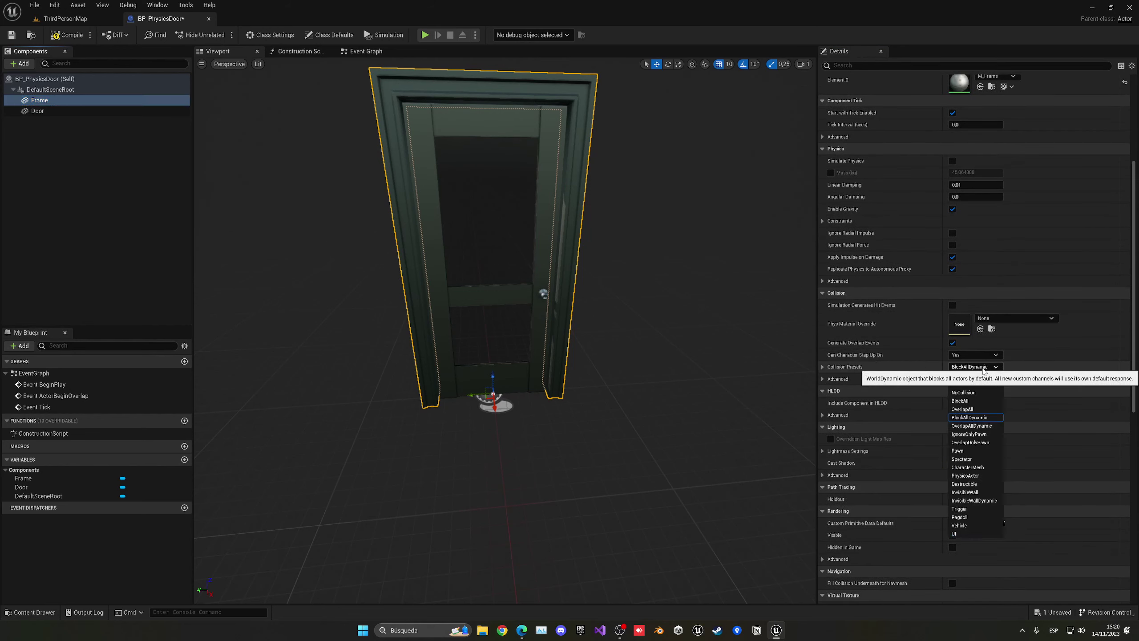
click(969, 382)
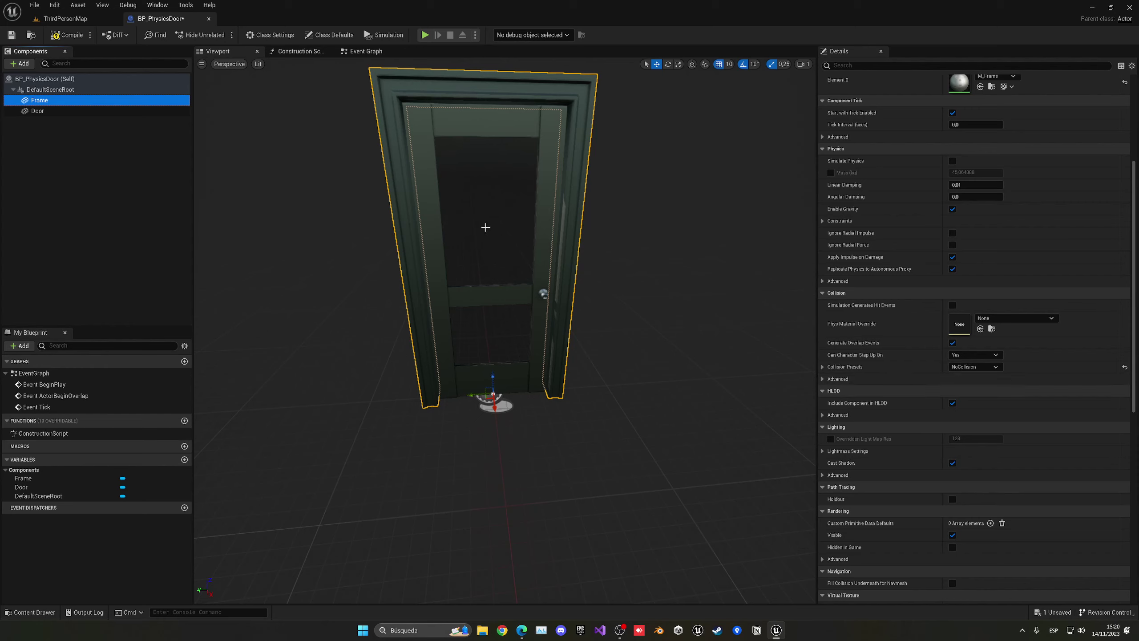
right_drag(541, 228, 452, 234)
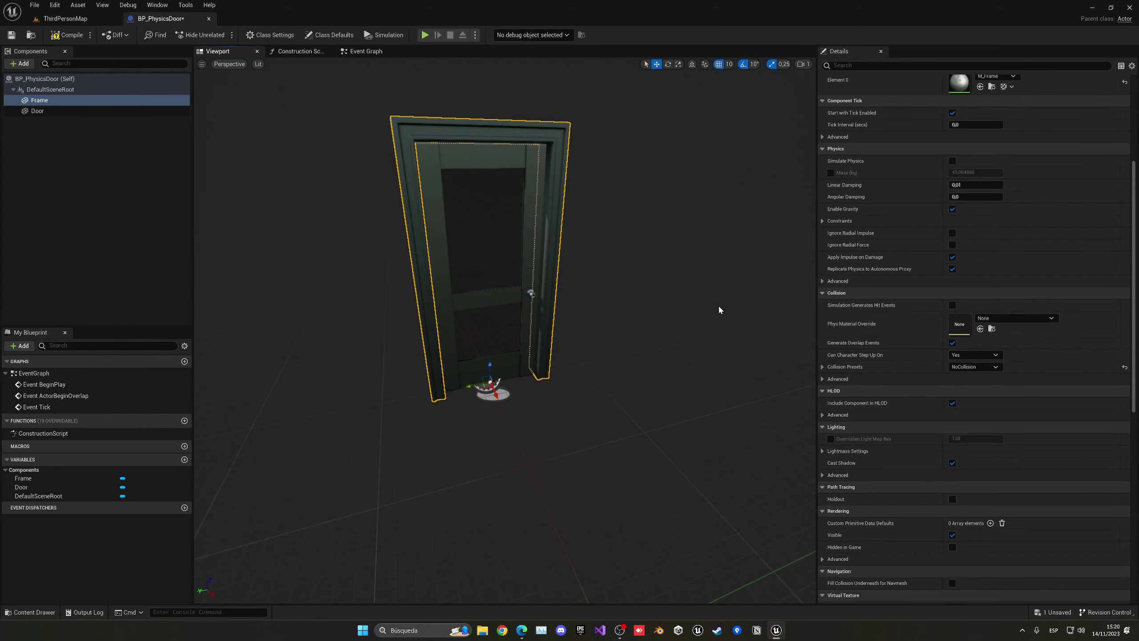
- Add a Physics Constraint component to the door blueprint, keeping its default name
click(124, 229)
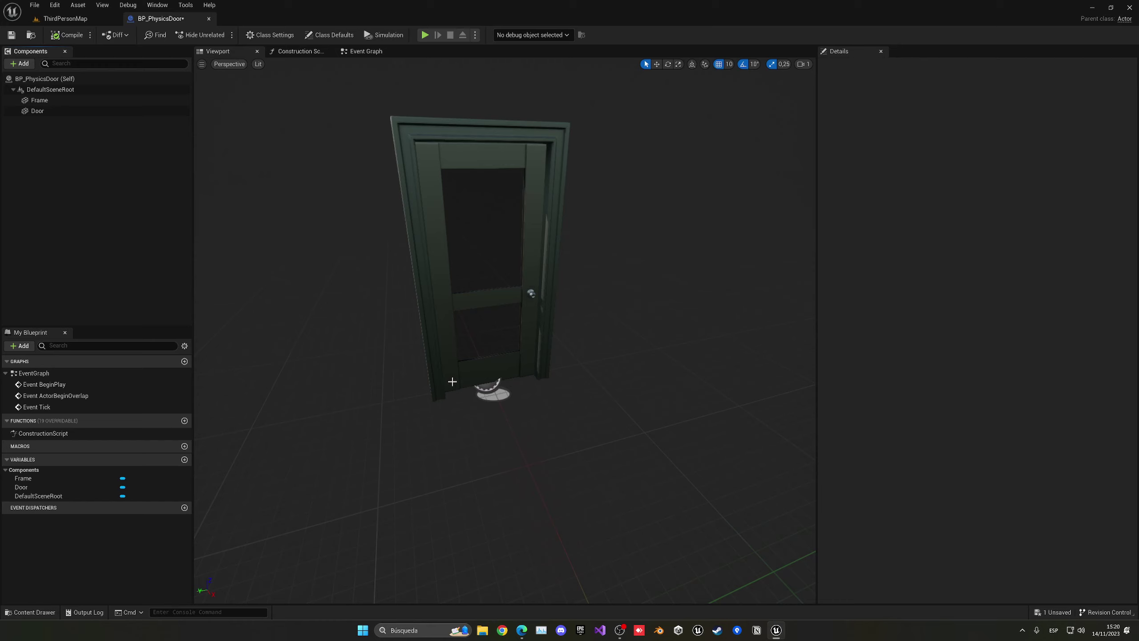
scroll(497, 363, up, 3)
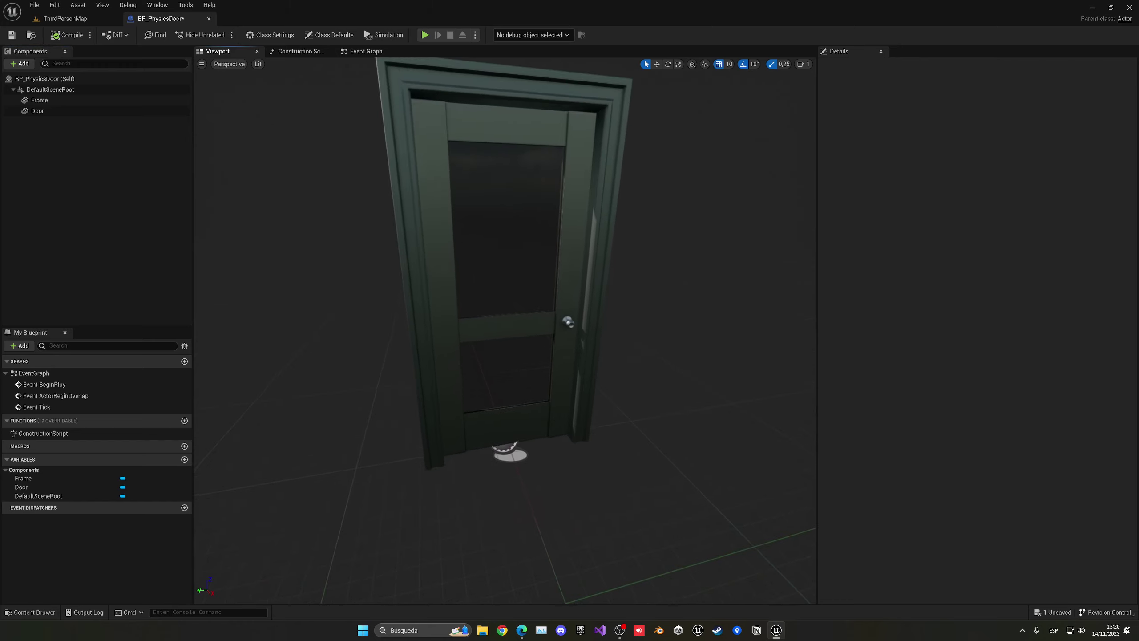
scroll(497, 363, down, 3)
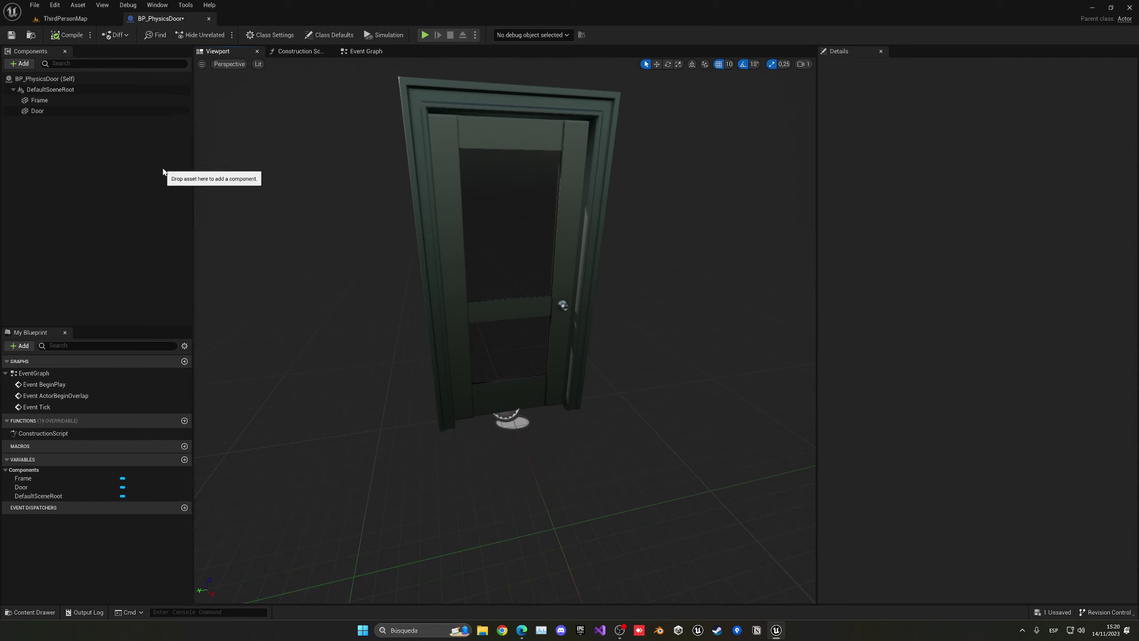
click(20, 63)
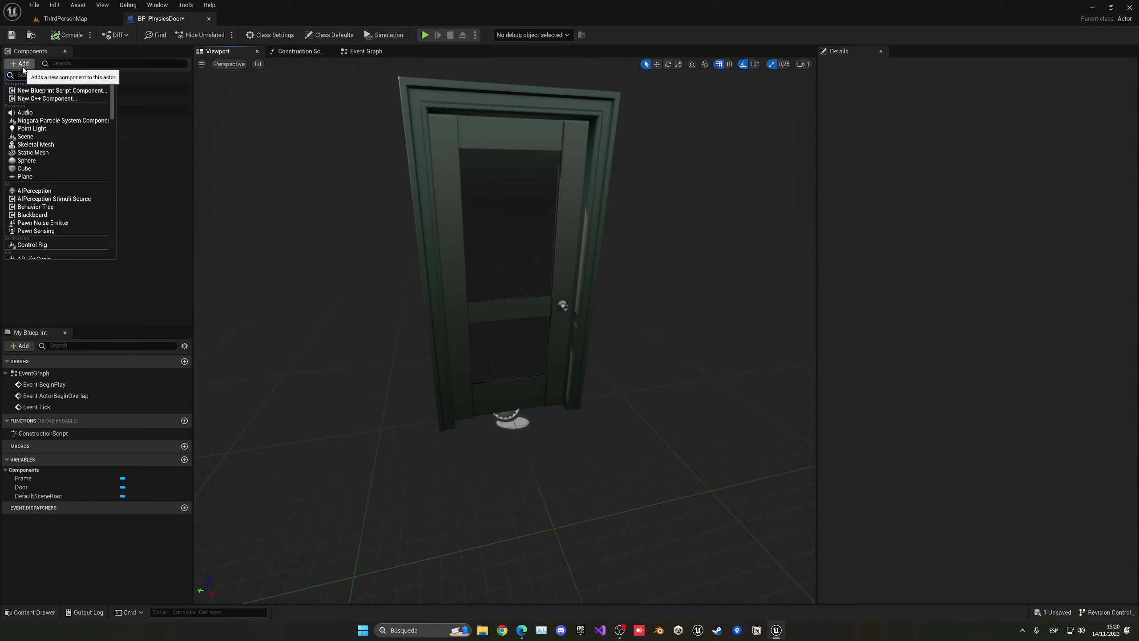
text(phys)
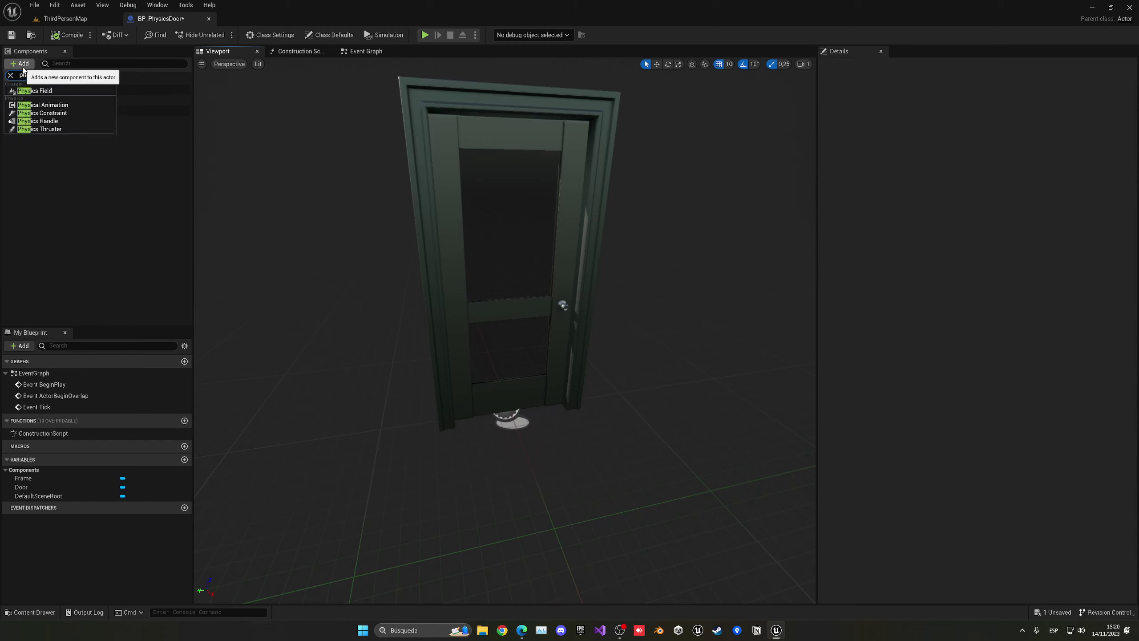
click(60, 113)
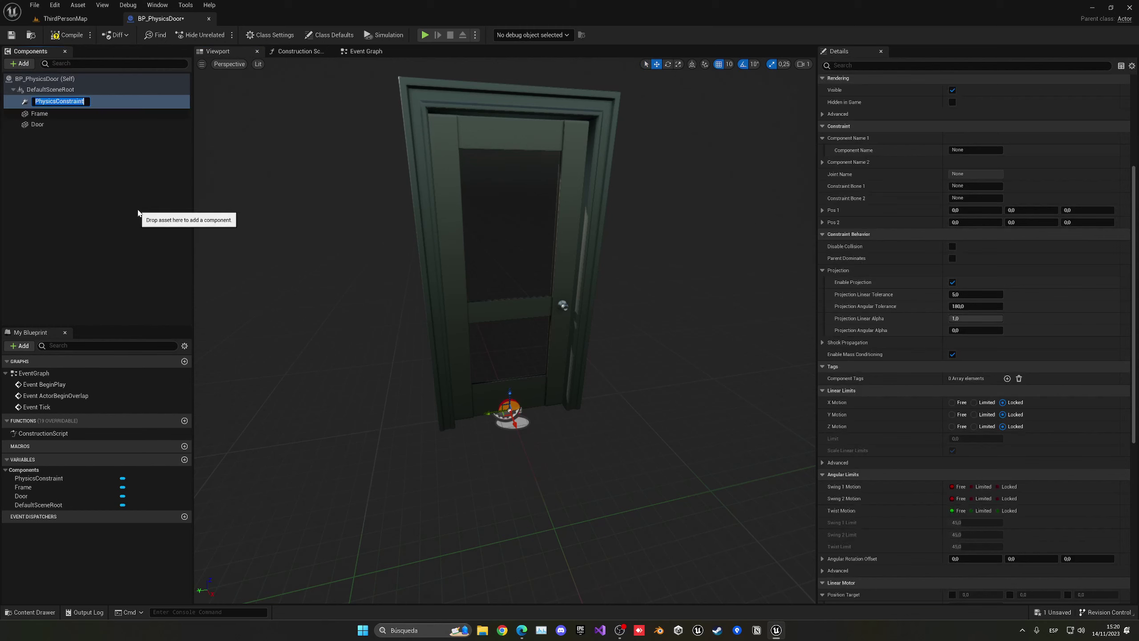
key(Return)
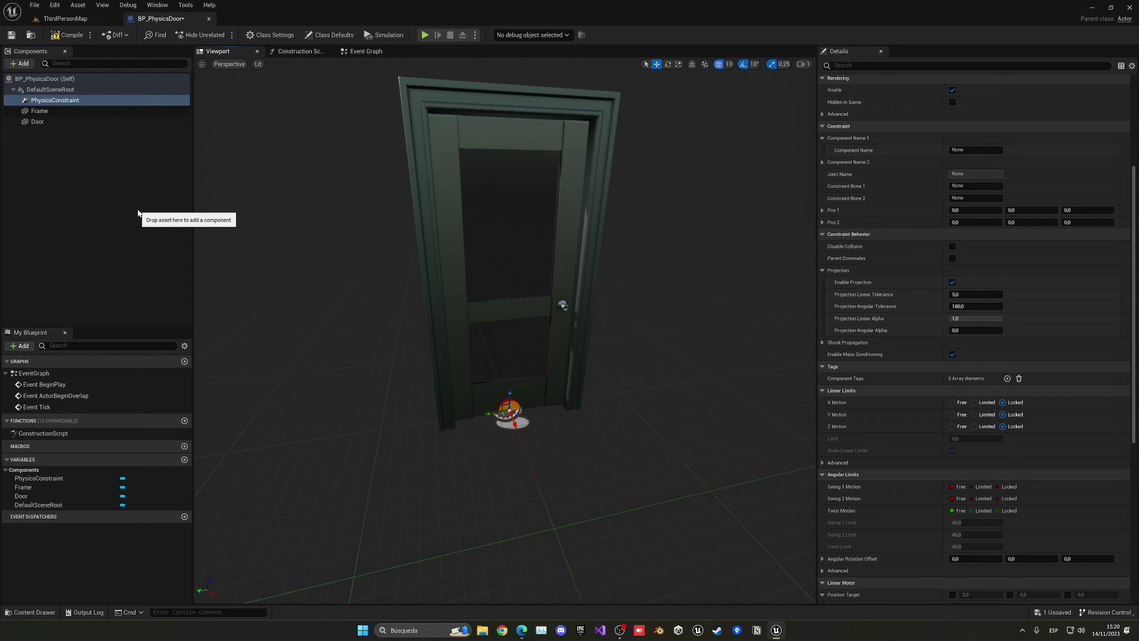
- Set Swing 2 Motion to Locked in the physics constraint's angular limits
key(w)
right_drag(407, 287, 430, 339)
key(s)
key(w)
key(s)
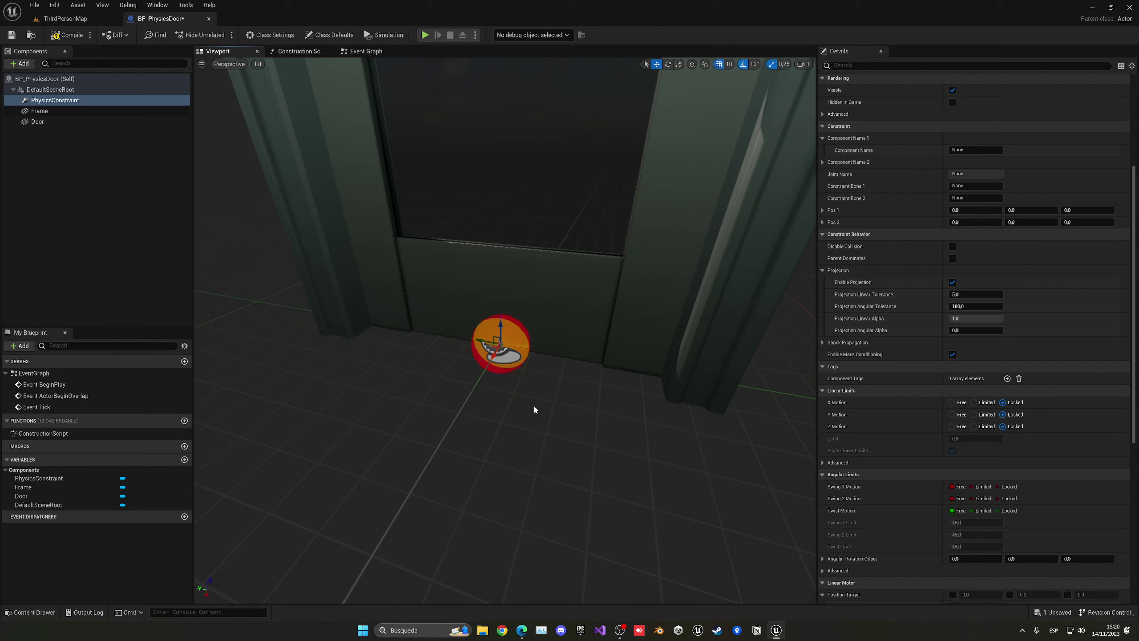
scroll(897, 333, down, 3)
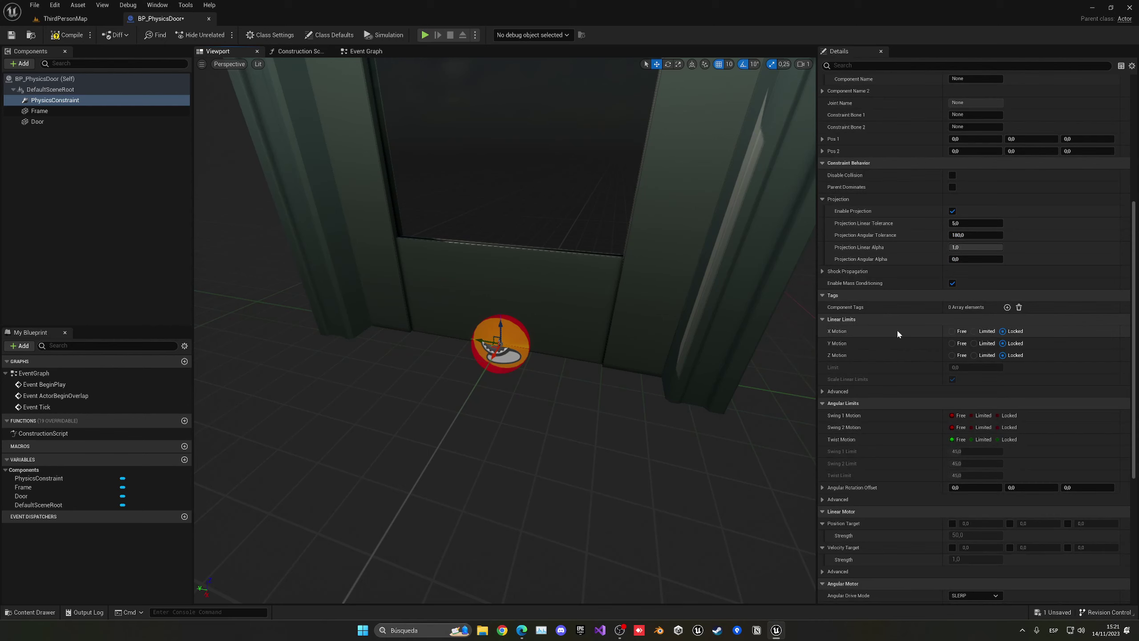
scroll(859, 404, down, 2)
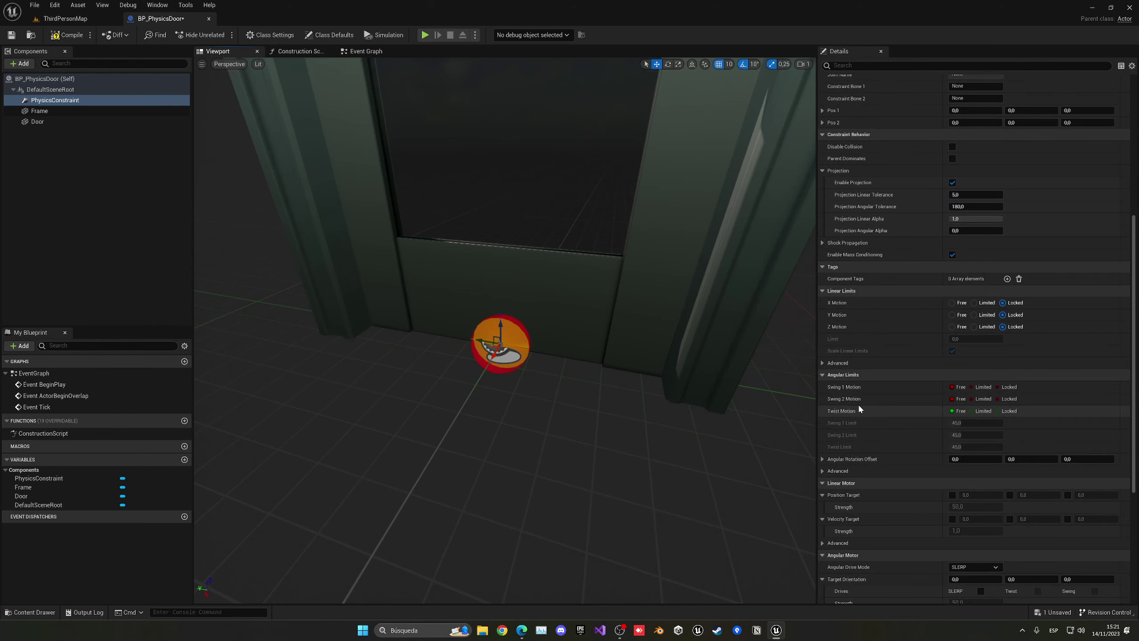
scroll(856, 292, down, 2)
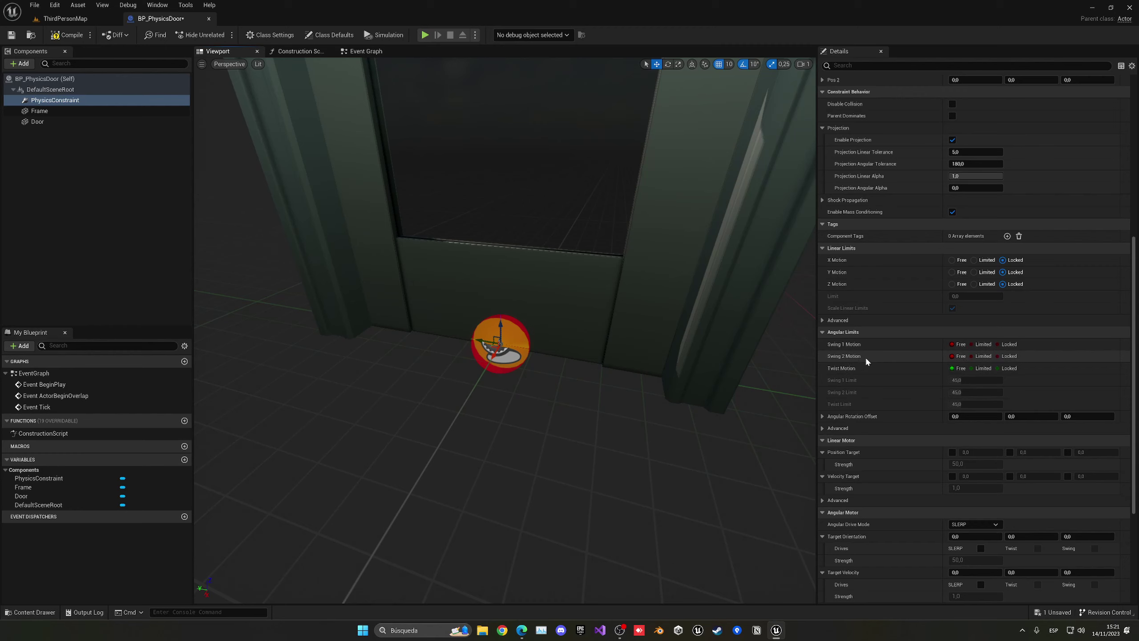
click(1004, 357)
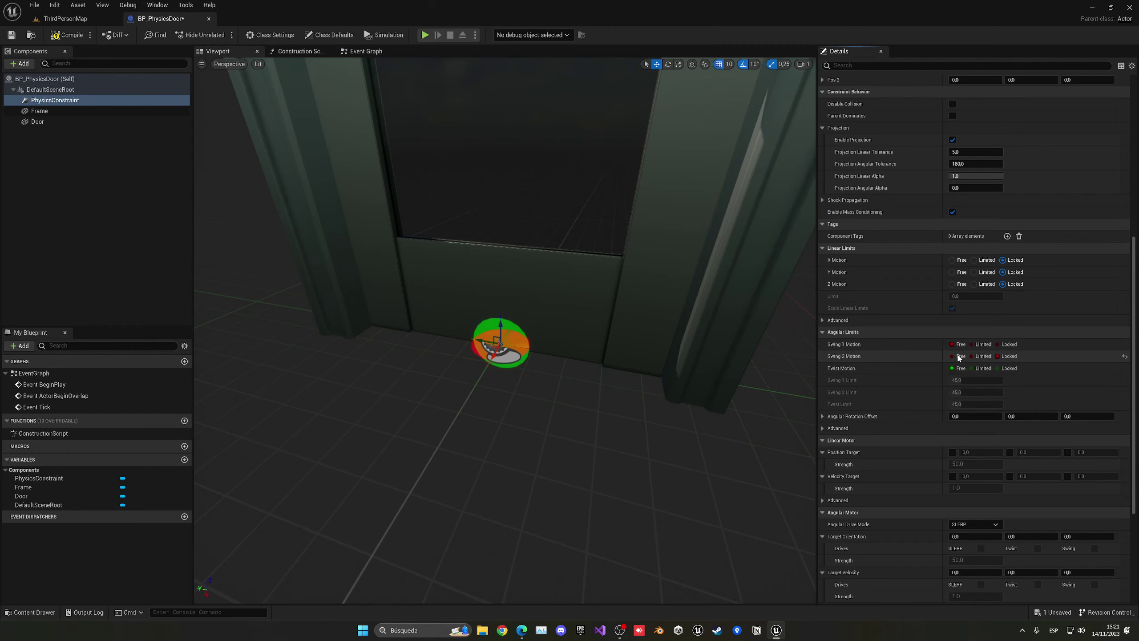
- Set Twist Motion to Locked in the physics constraint's angular limits, leaving Swing 1 Motion free
key(w)
right_drag(527, 360, 474, 312)
key(s)
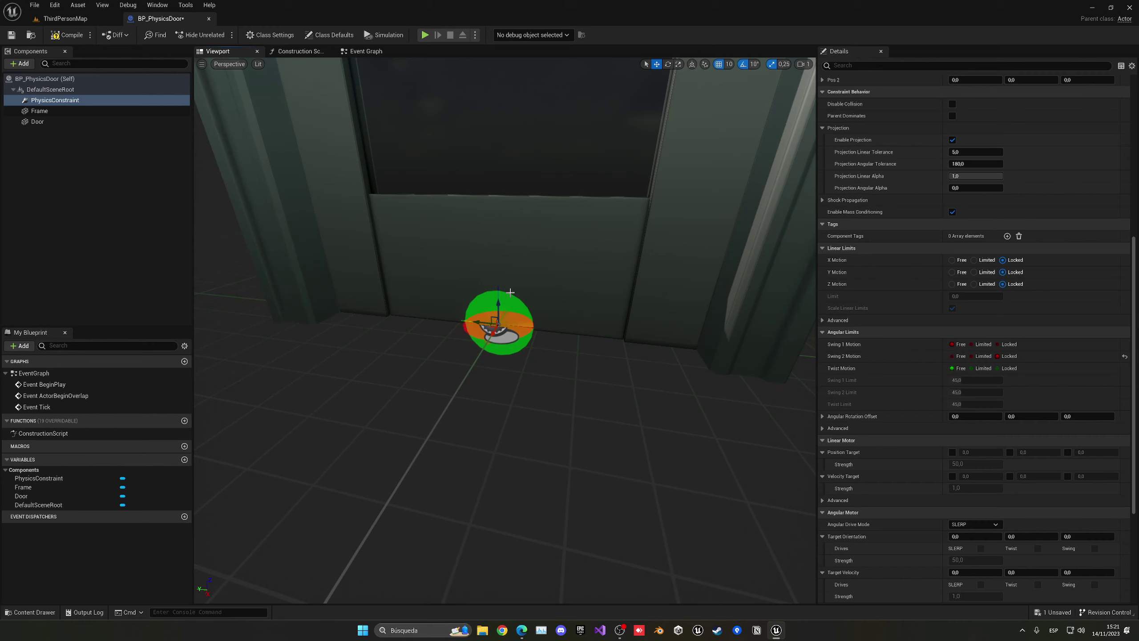
right_drag(557, 334, 530, 351)
key(d)
key(w)
key(s)
key(a)
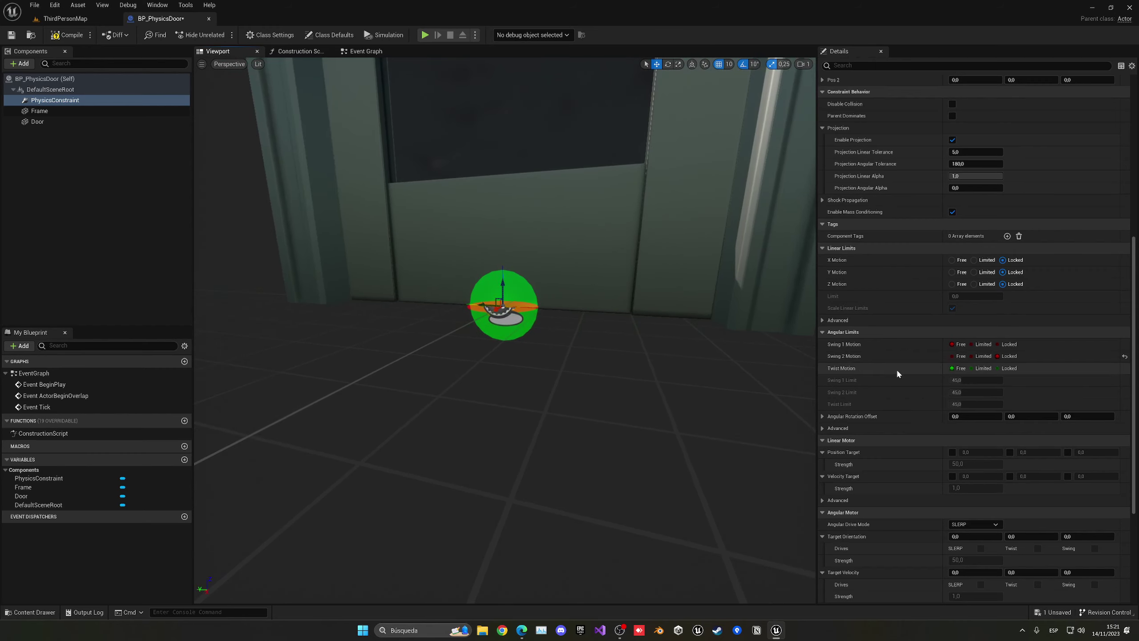
click(1004, 368)
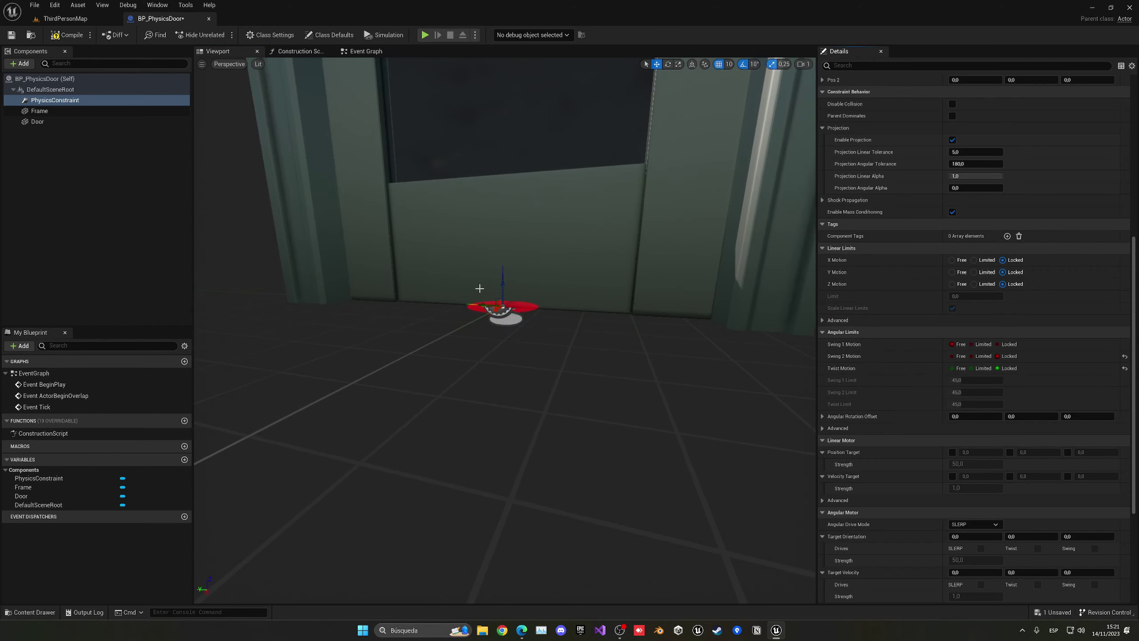
alt+drag(588, 293, 661, 319)
mouse_move(661, 319)
right_down()
mouse_move(663, 336)
mouse_move(678, 334)
mouse_move(646, 314)
right_up()
scroll(669, 332, down, 3)
key(w)
right_drag(456, 289, 454, 286)
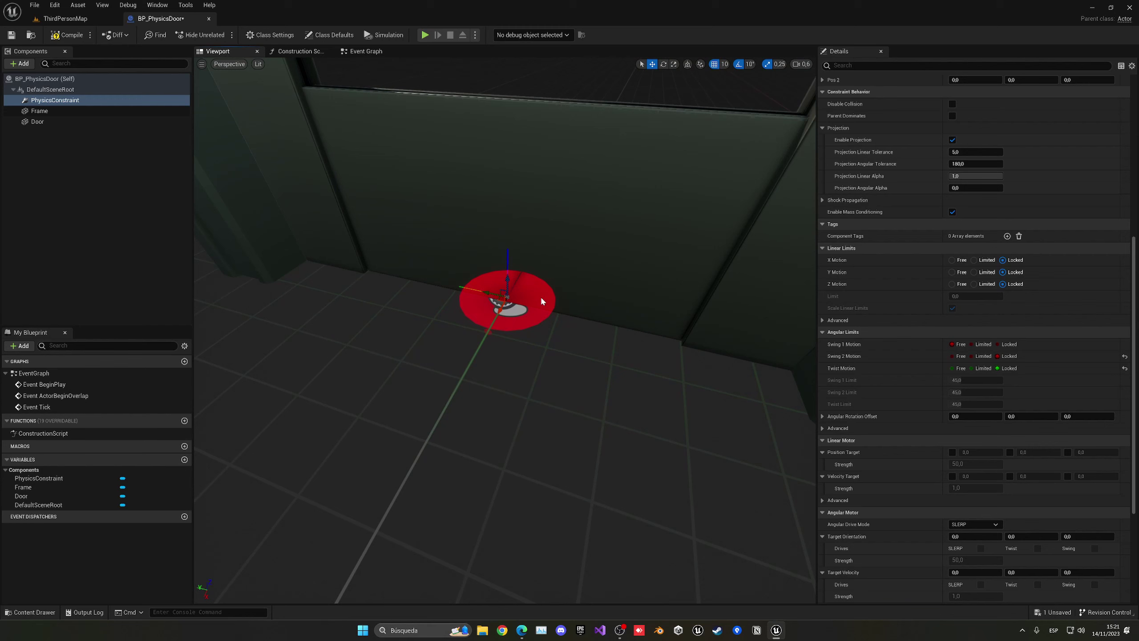
key(w)
right_drag(542, 314, 563, 302)
key(s)
key(e)
drag(489, 329, 531, 348)
key(ctrl+z)
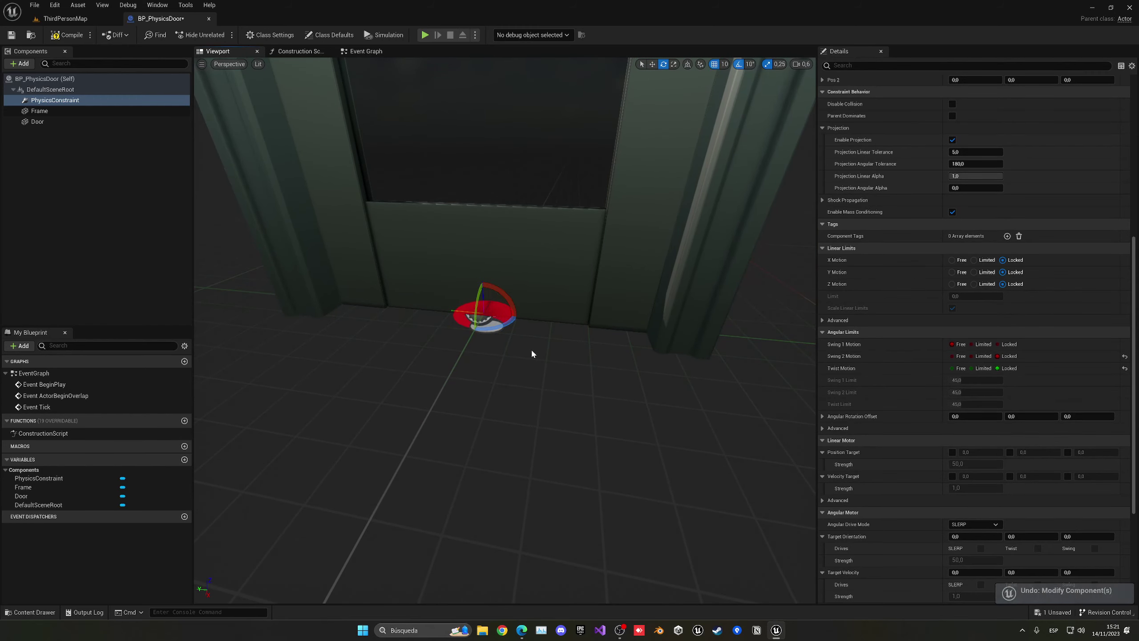
key(w)
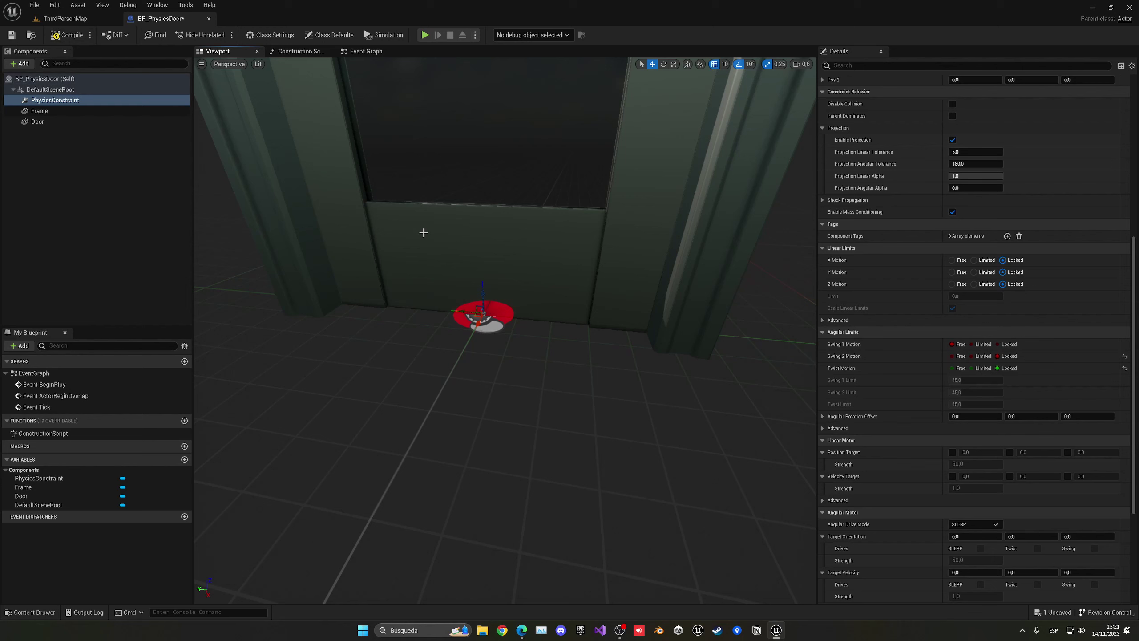
- Attach the physics constraint to the door by setting the component name under Component Name 1 to Door
scroll(883, 353, up, 8)
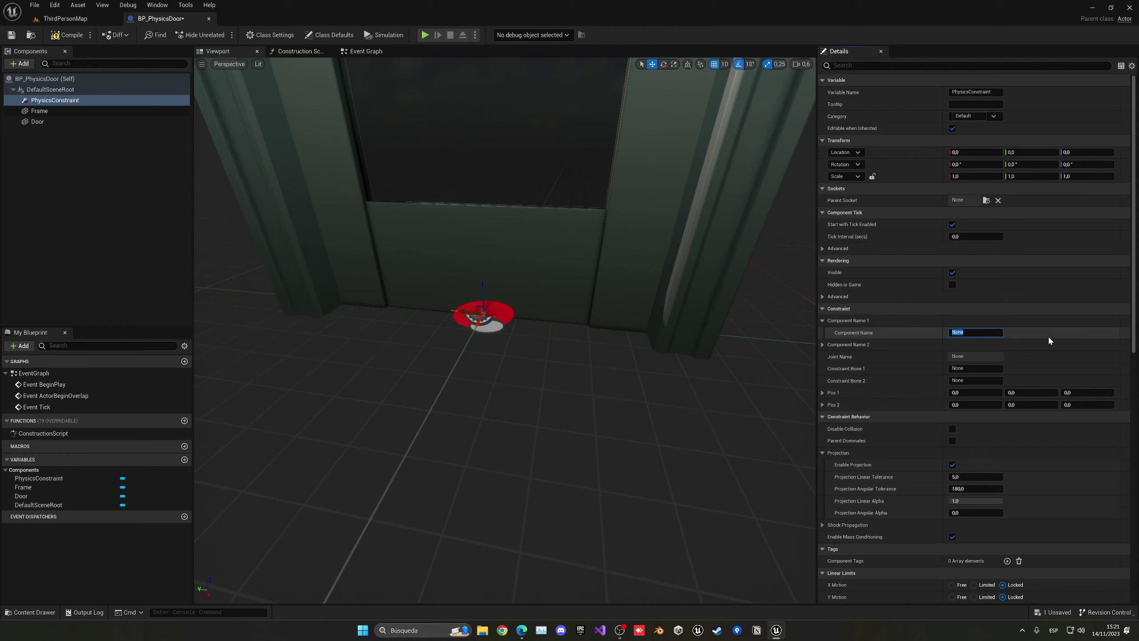
text(Door)
key(Return)
key(s)
right_drag(583, 315, 568, 261)
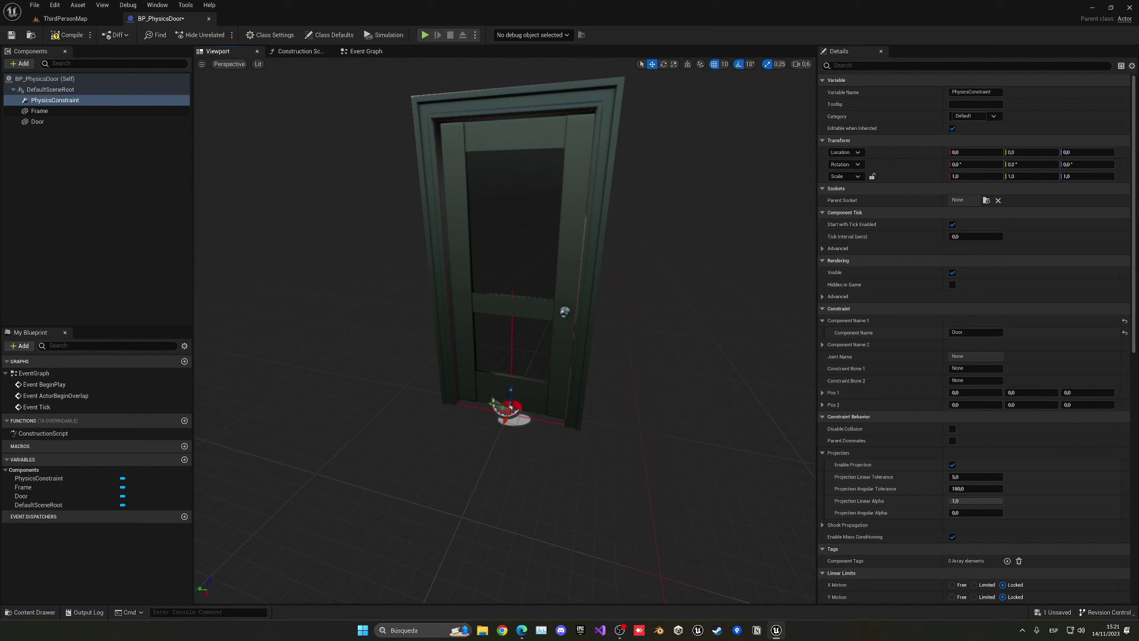
key(w)
right_drag(425, 138, 420, 128)
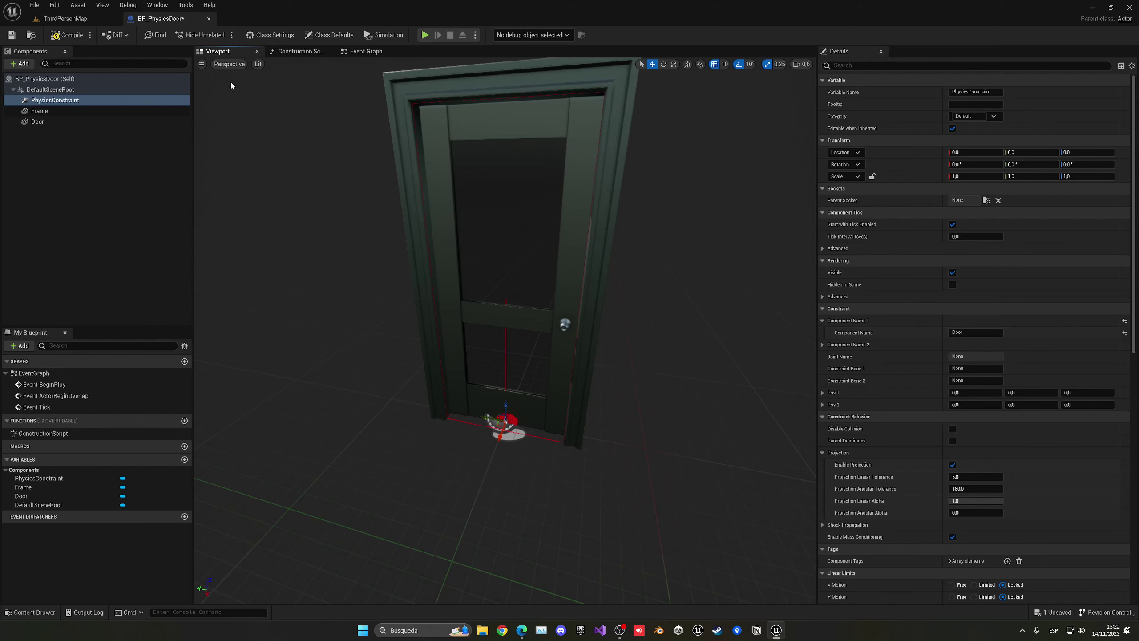
- Compile the blueprint and place BP_PhysicsDoor on the open floor of ThirdPersonMap, raised to a Z location of 10
click(72, 34)
click(74, 19)
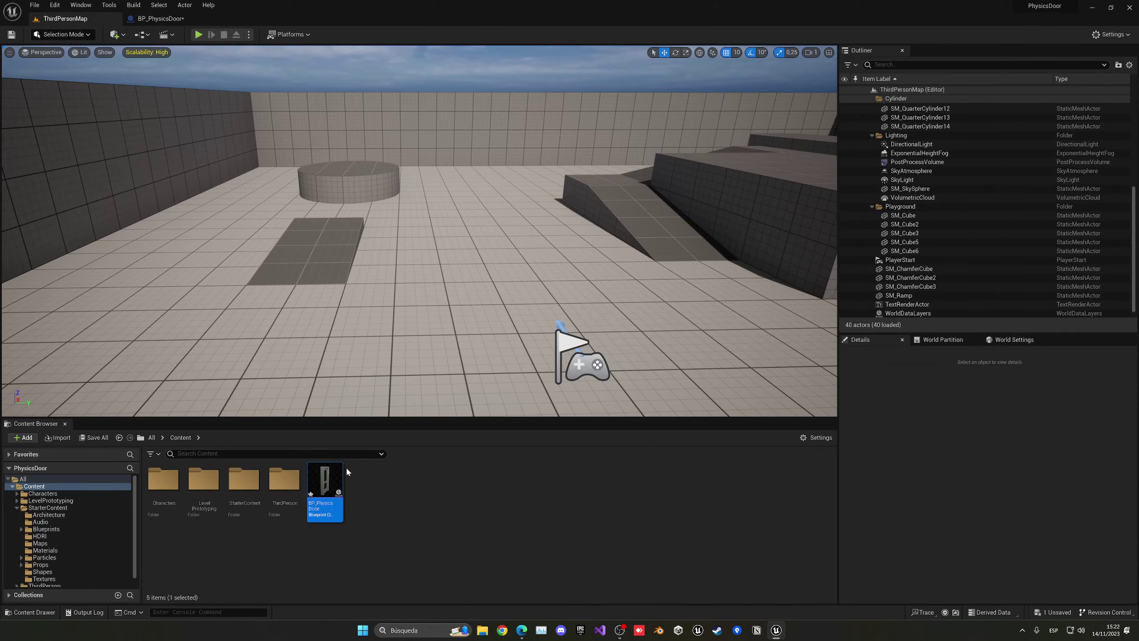
drag(328, 482, 480, 274)
key(w)
right_drag(434, 233, 518, 352)
drag(434, 214, 441, 183)
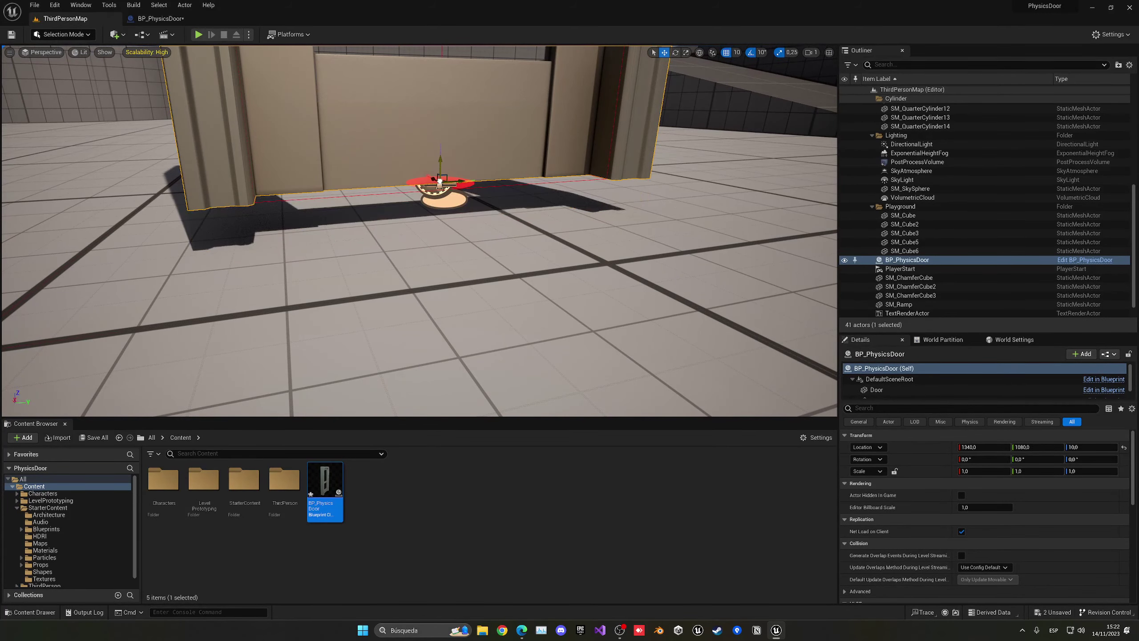
- Undo the last move of BP_PhysicsDoor and set its Z location to 0.5
key(ctrl+z)
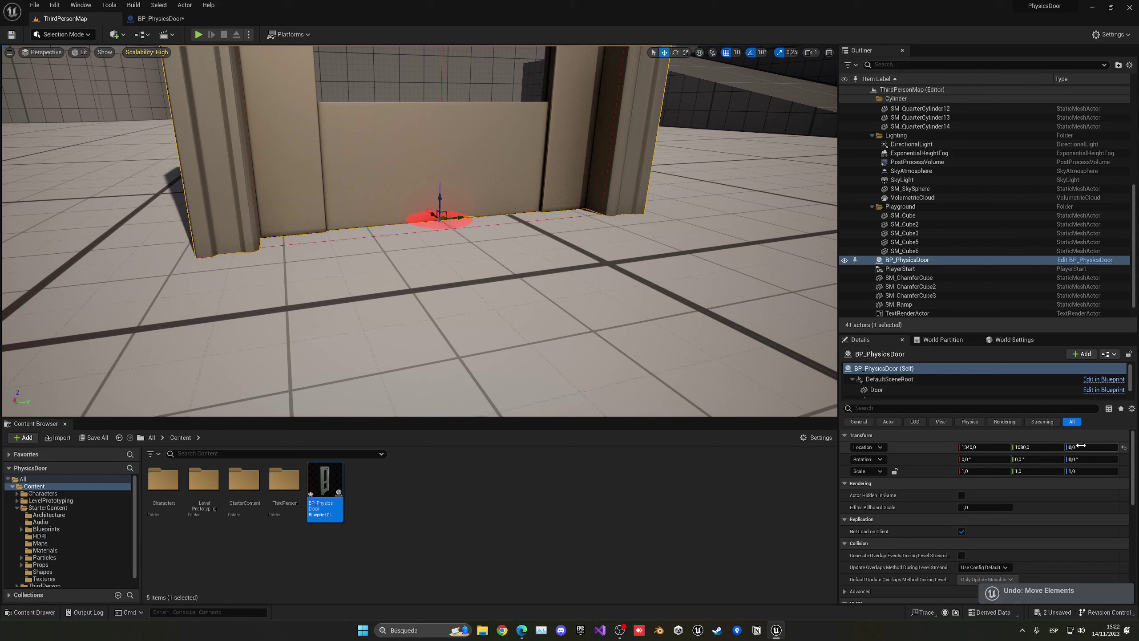
click(1083, 446)
text(1)
key(Return)
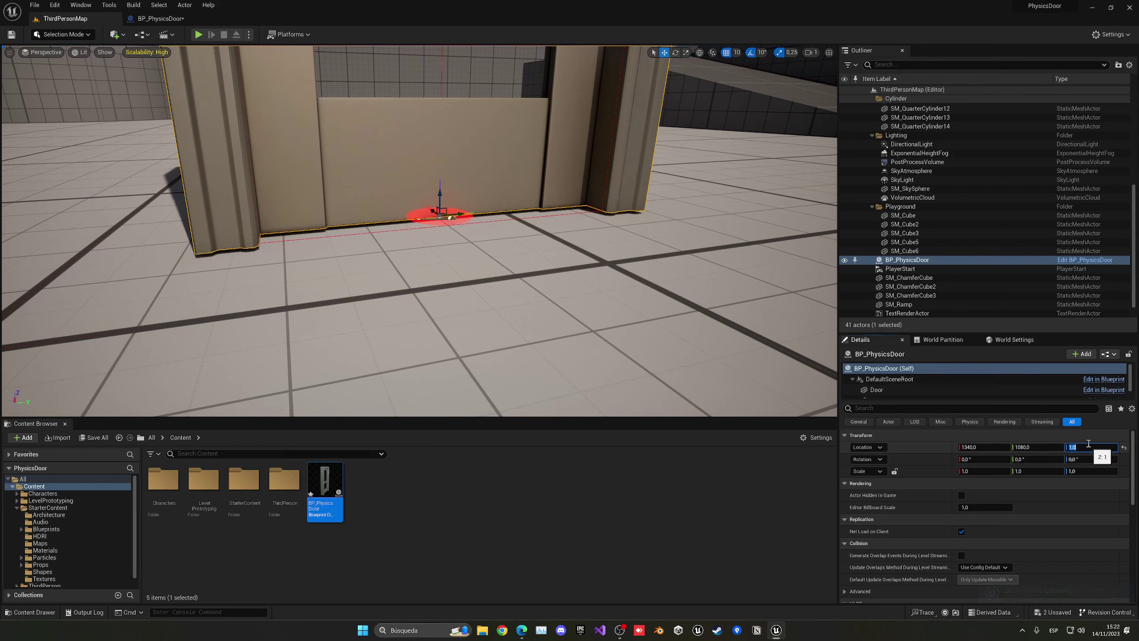
text(0,5)
key(Return)
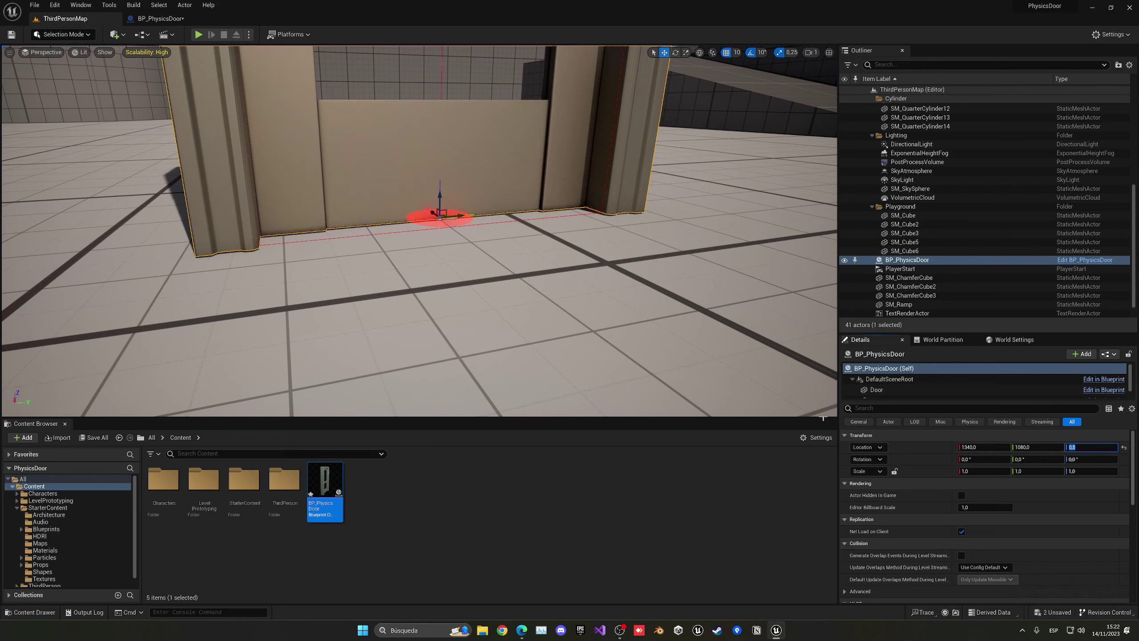
- Play the level and walk the character into the door from both sides to test how freely it swings
click(200, 35)
key(w)
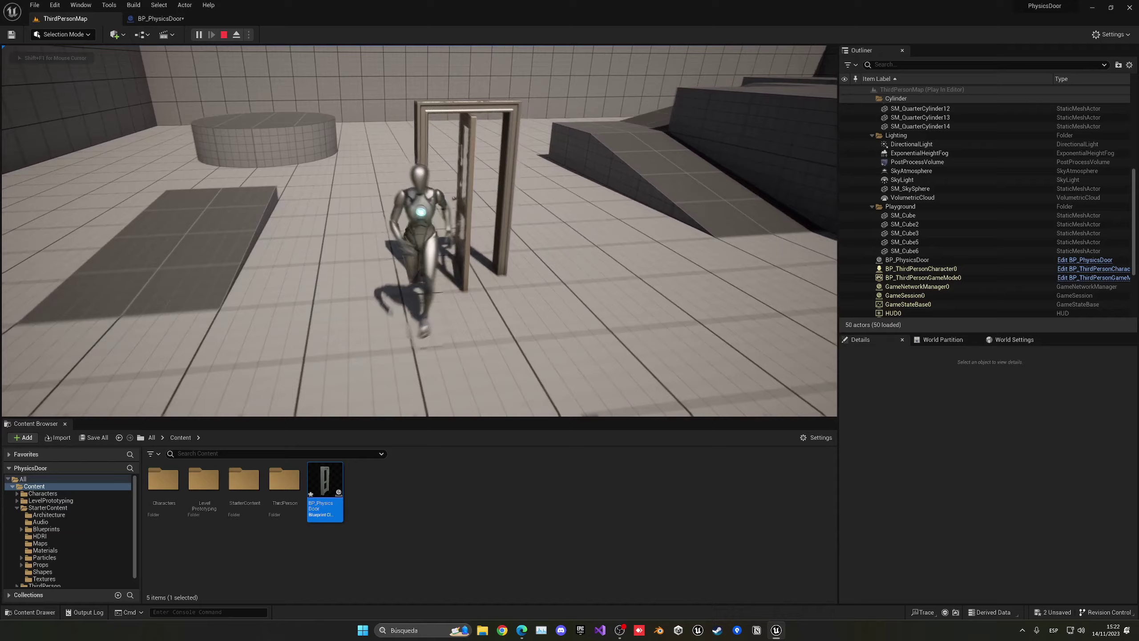
key(s)
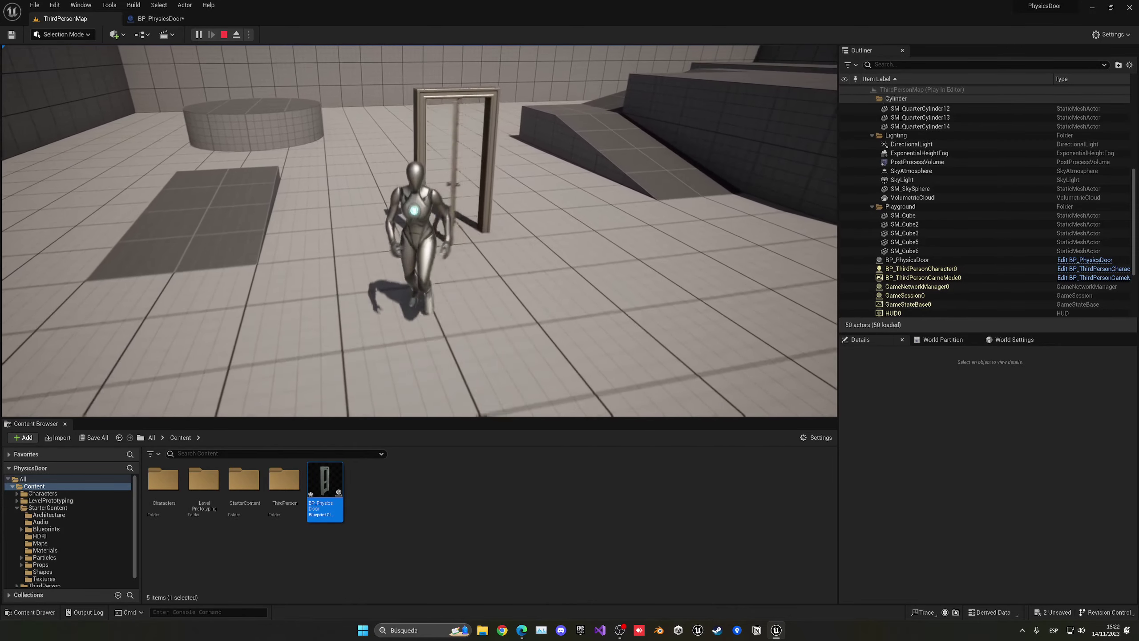
key(w)
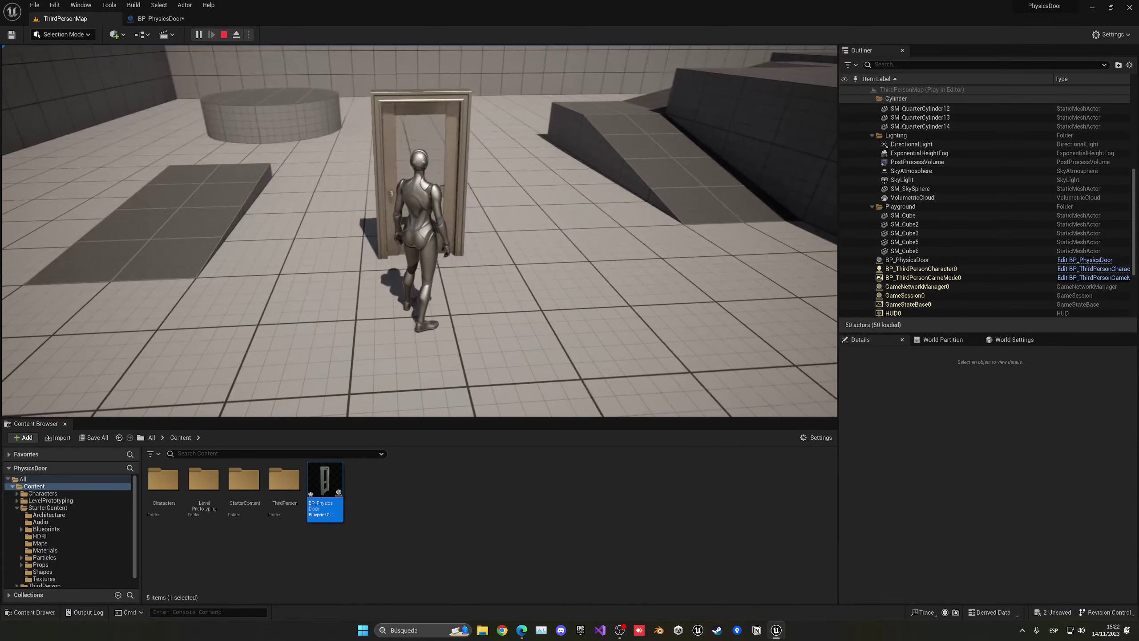
key(Escape)
- In BP_PhysicsDoor, set the physics constraint's Swing 1 Motion to Limited with a Swing 1 Limit of 90
click(158, 18)
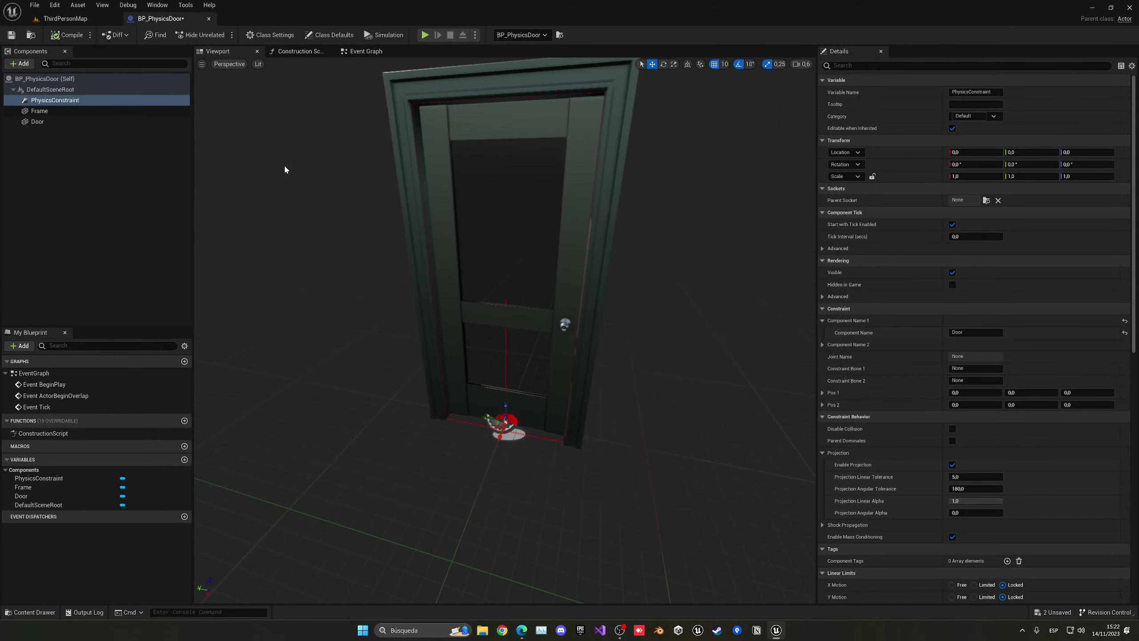
click(64, 109)
click(63, 100)
right_drag(505, 314, 505, 448)
key(w)
key(w)
right_drag(472, 267, 472, 230)
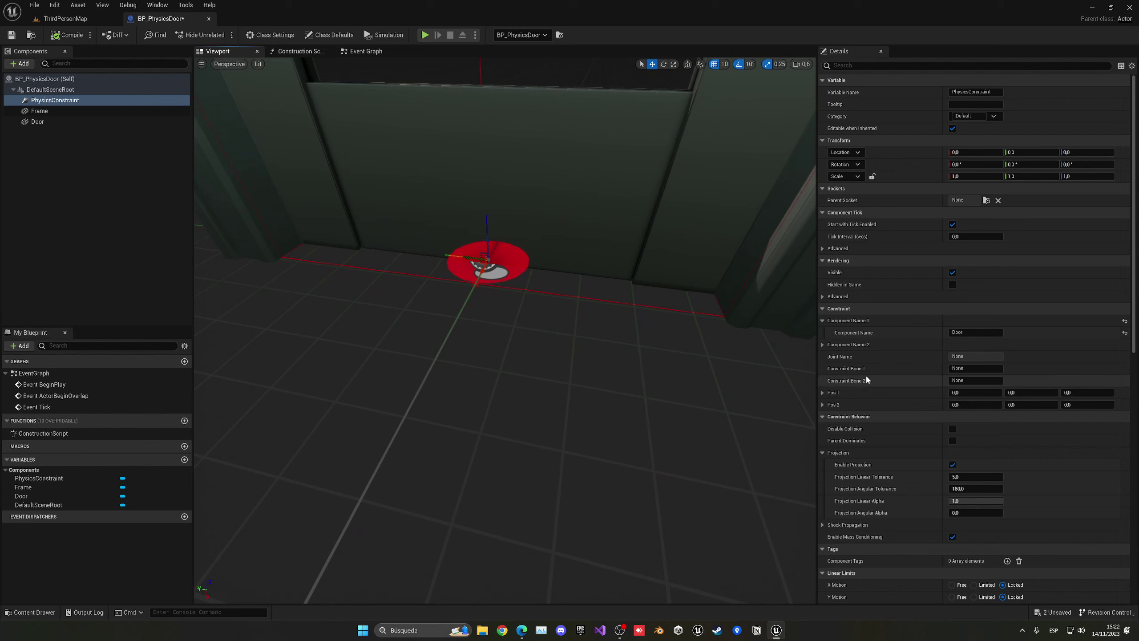
scroll(894, 376, down, 5)
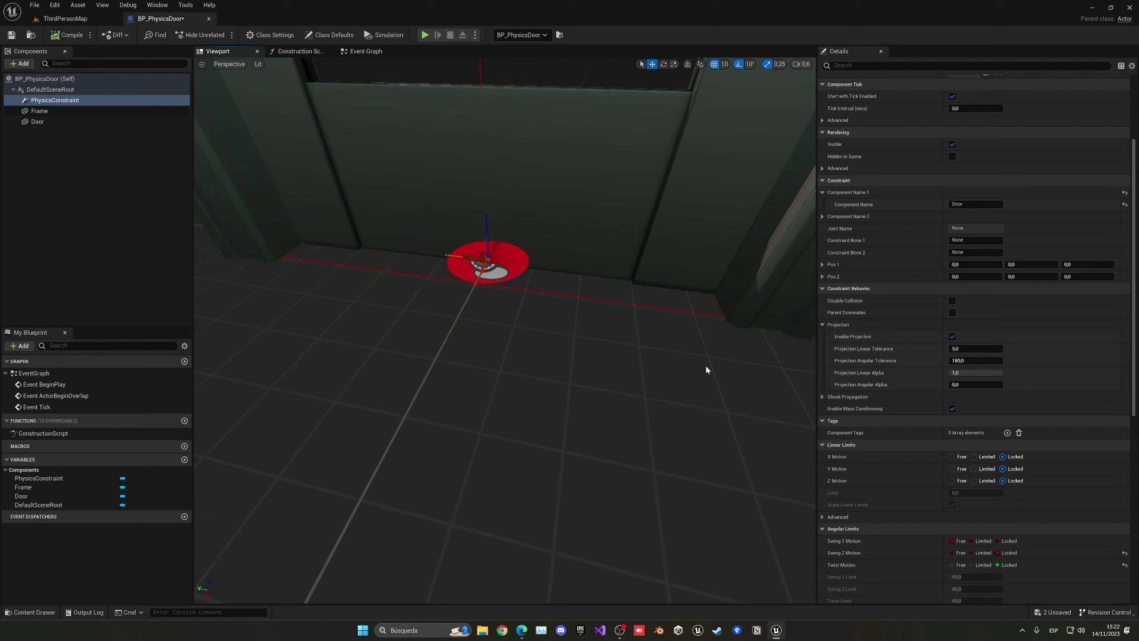
scroll(933, 422, down, 4)
click(980, 441)
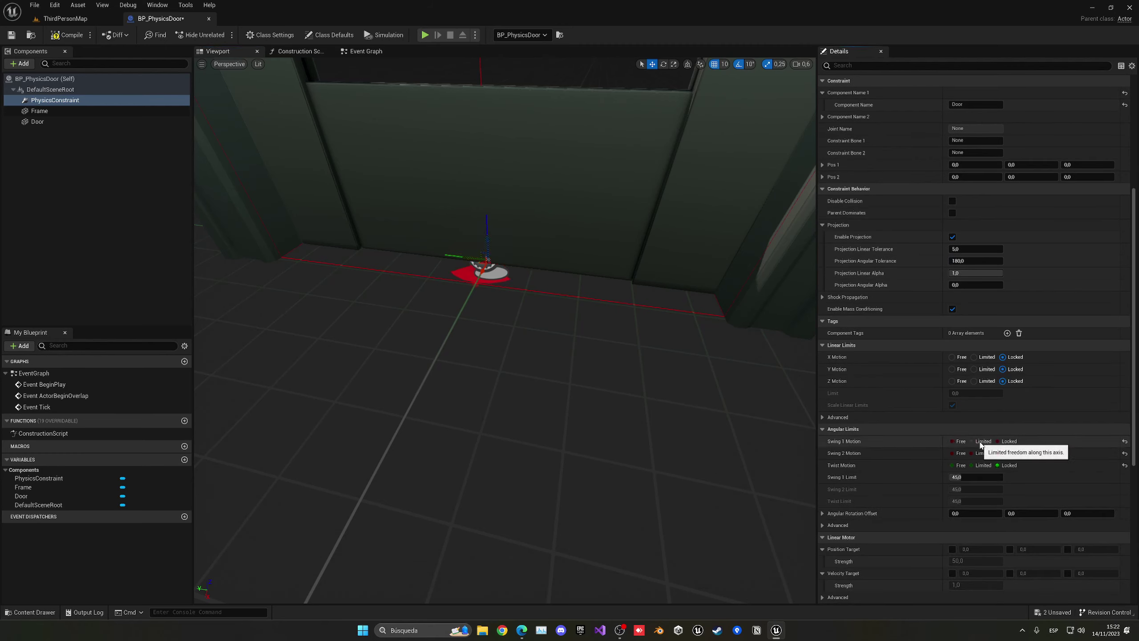
click(960, 477)
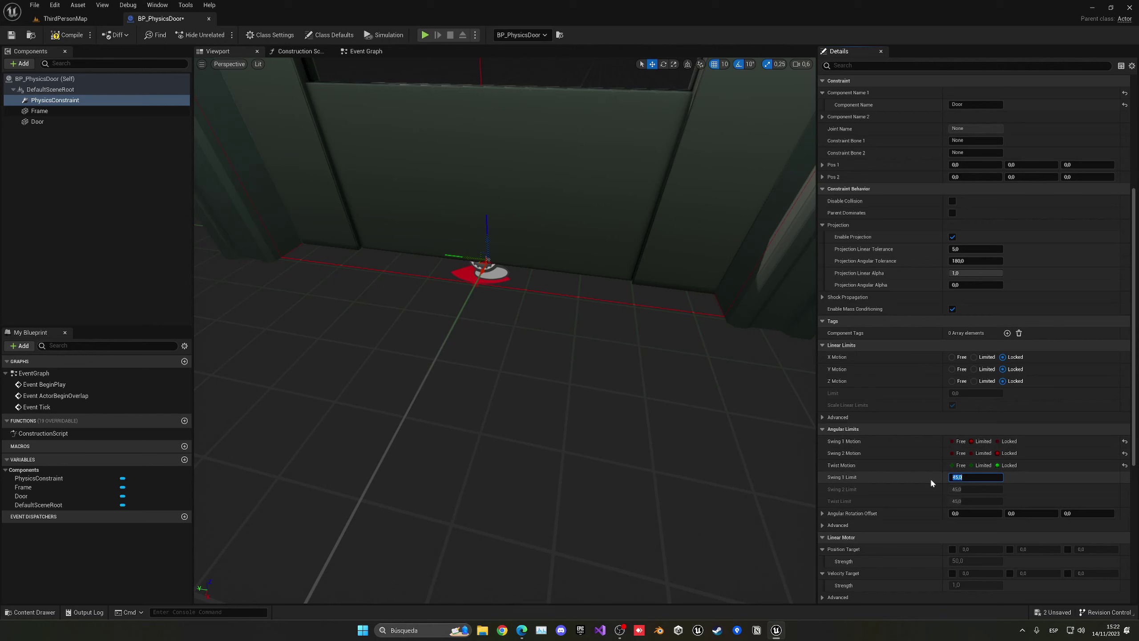
key(Return)
- Rotate the physics constraint so its swing arc points toward the door panel, and move it about 40 units along Y to the hinge edge
right_drag(646, 386, 476, 332)
key(e)
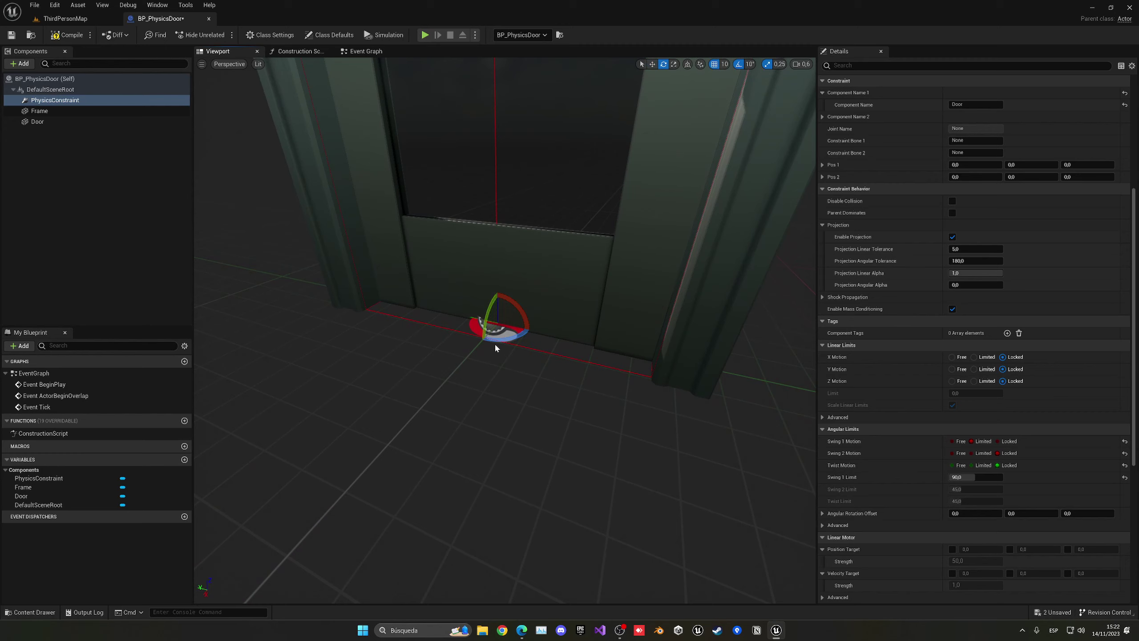
drag(504, 339, 666, 458)
key(w)
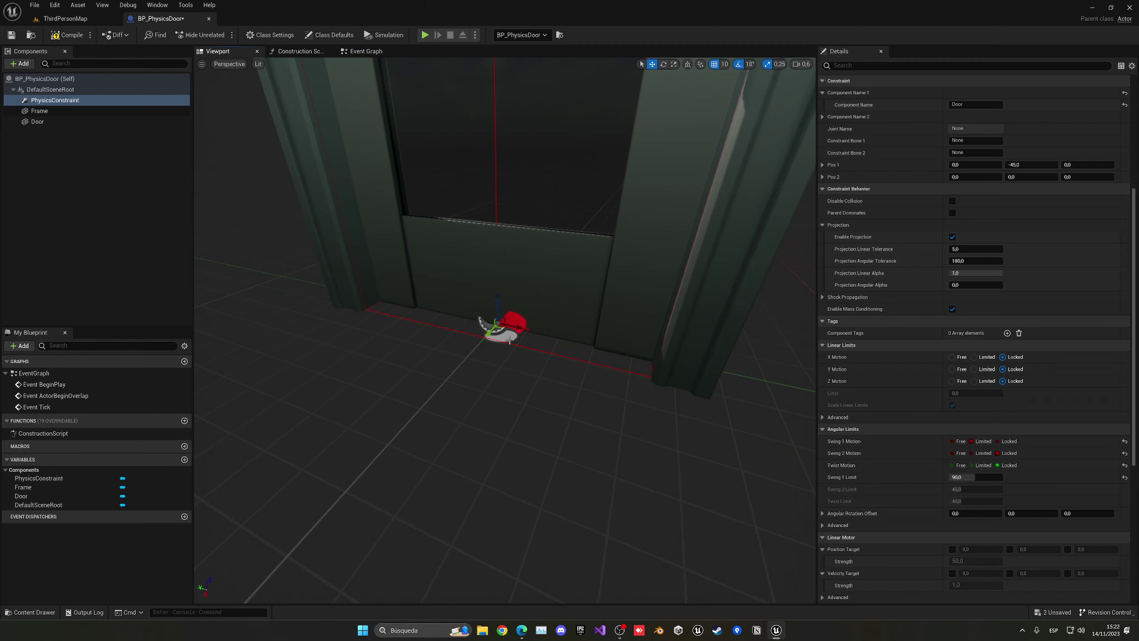
mouse_move(515, 331)
right_down()
mouse_move(569, 309)
mouse_move(516, 332)
right_up()
drag(504, 337, 359, 336)
right_drag(336, 330, 399, 329)
right_drag(414, 367, 520, 381)
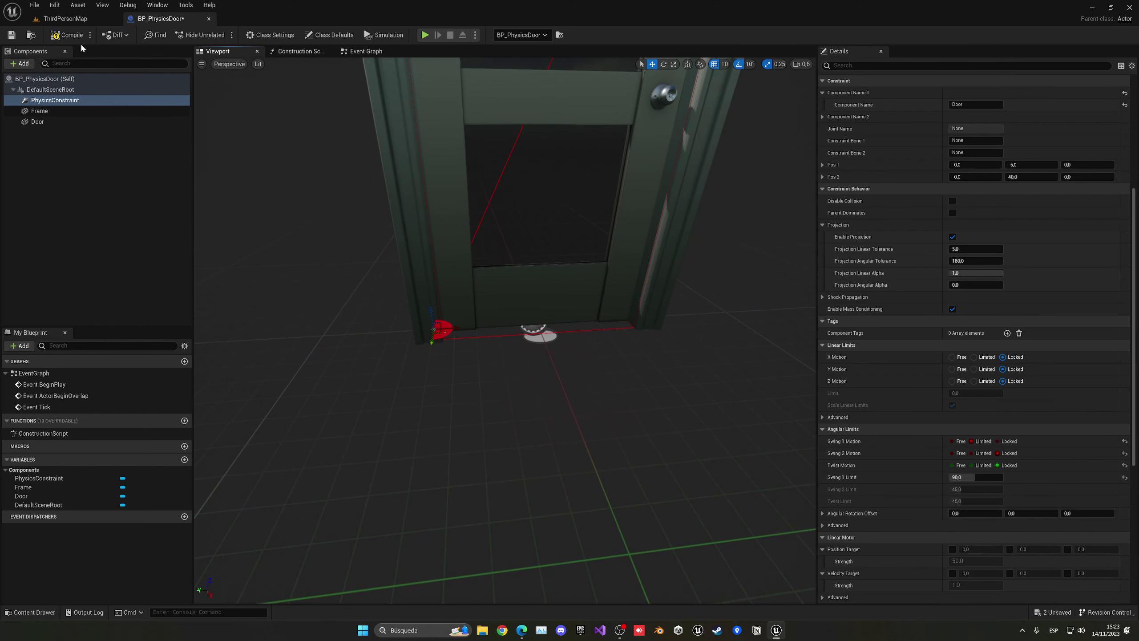
- Play-test the limited door swing in ThirdPersonMap by walking through the doorway, and save all modified assets
click(72, 18)
click(199, 35)
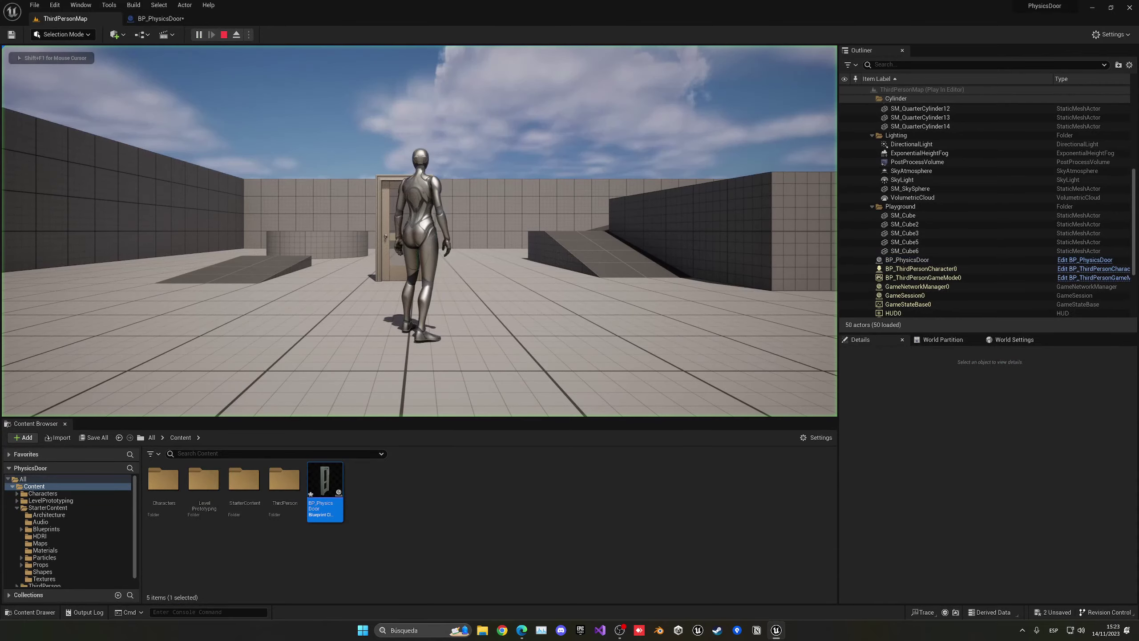
key(w)
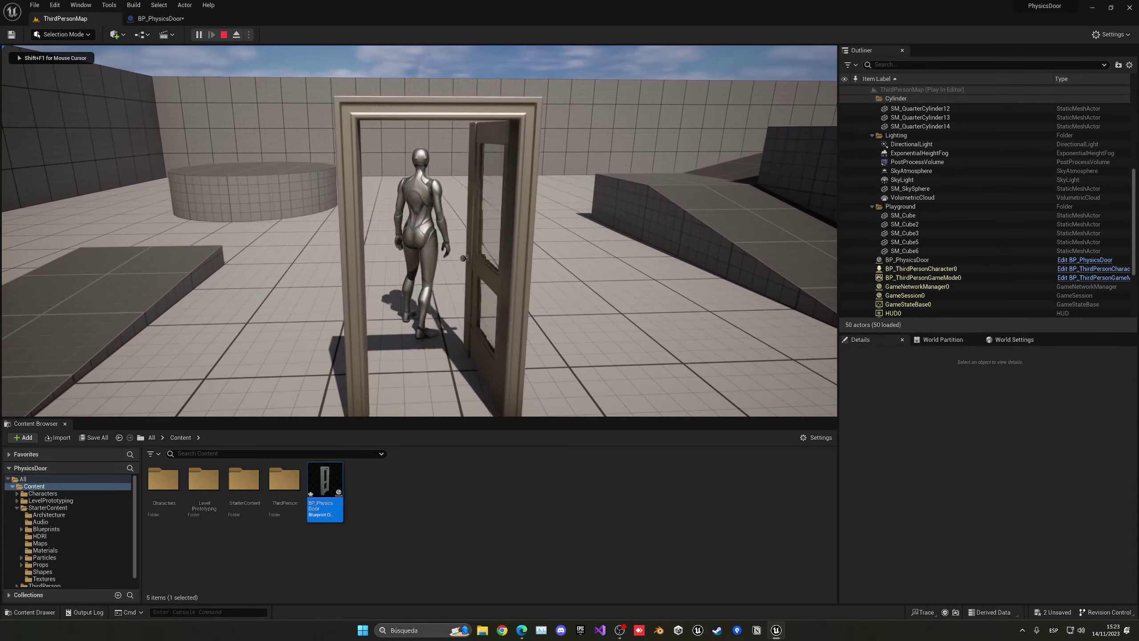
key(s)
key(w)
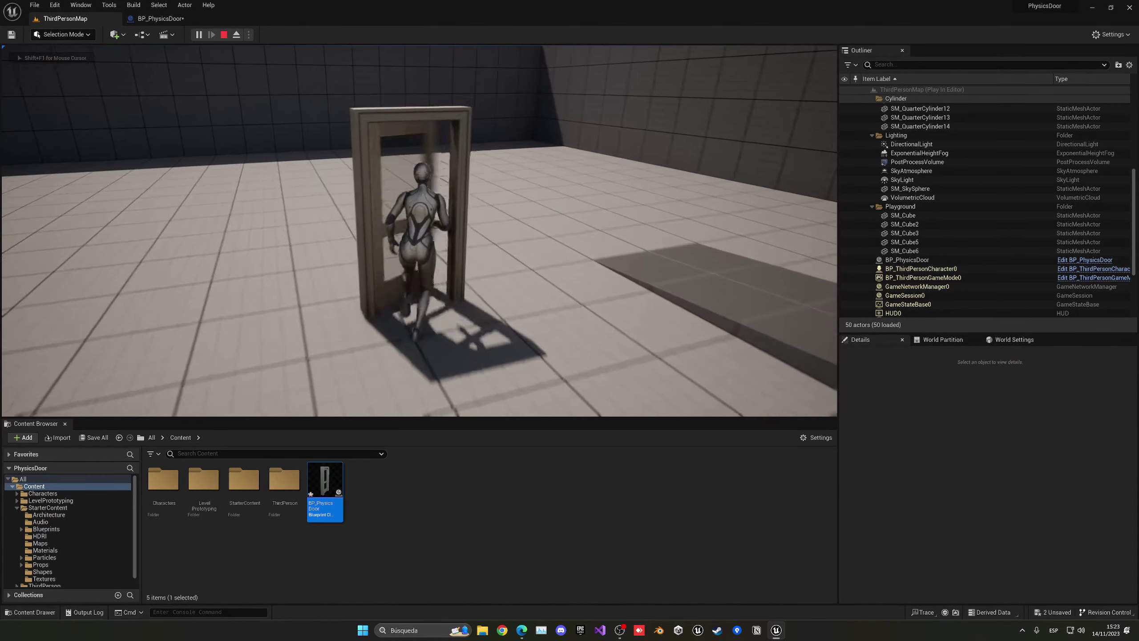
key(w)
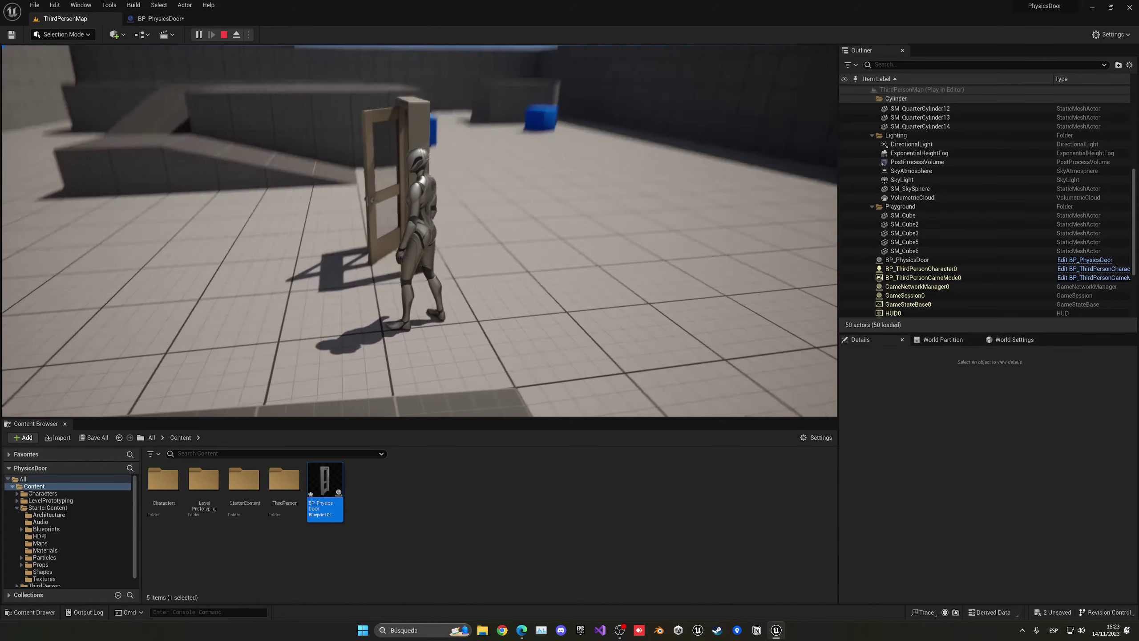
key(Escape)
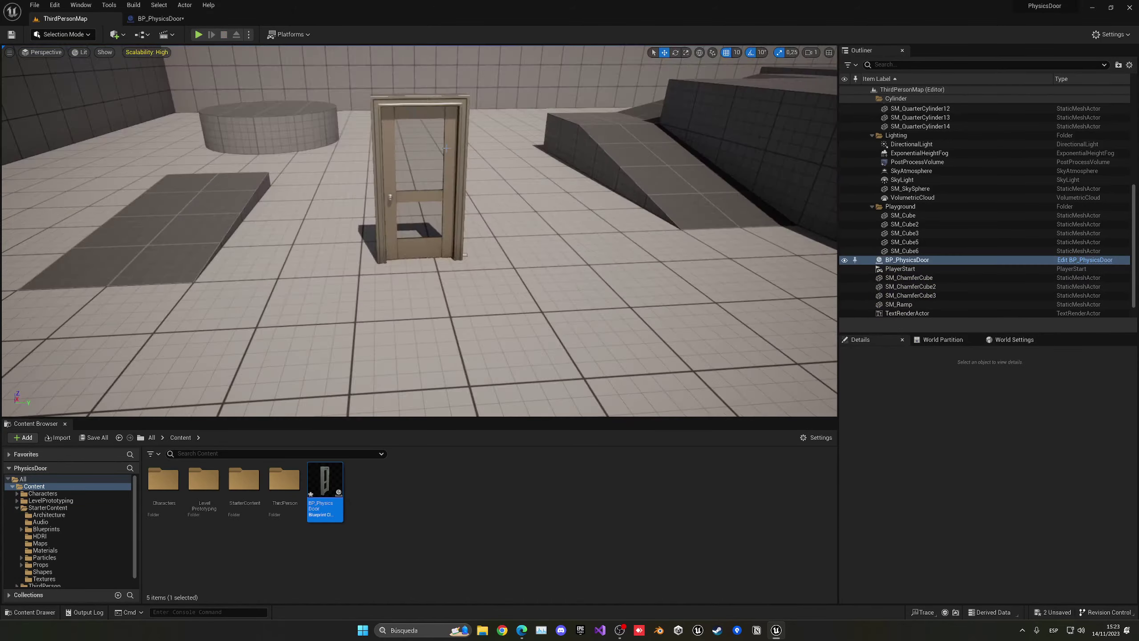
key(f)
key(ctrl+shift+s)
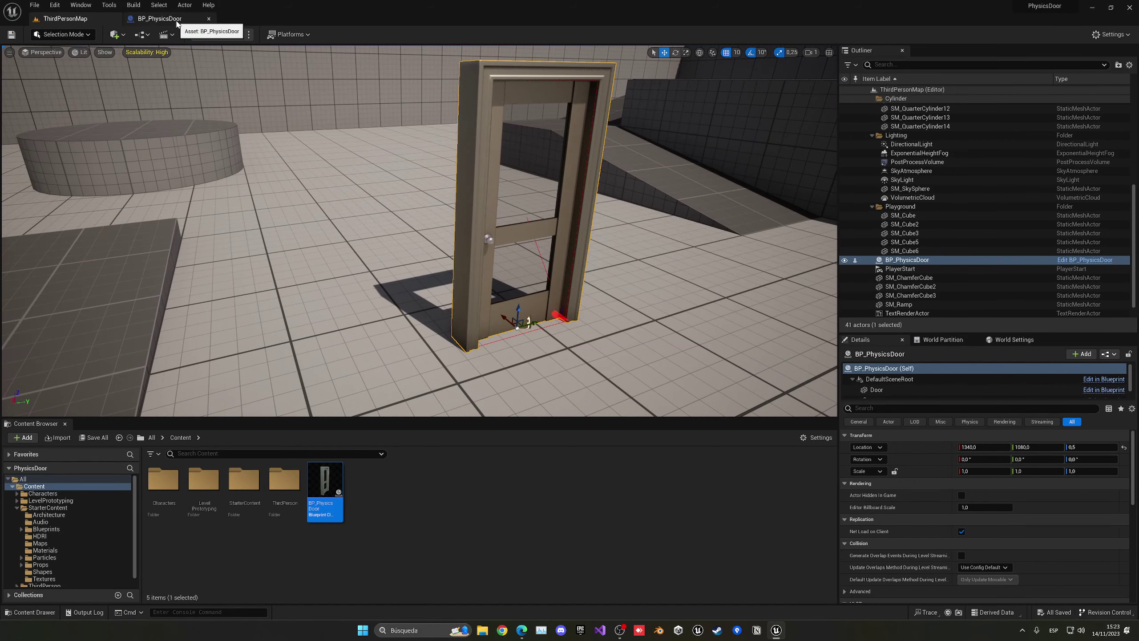
- Set the constraint's Angular Drive Mode to Twist and Swing, enable the Swing drive for Target Orientation, and compile the blueprint
click(160, 18)
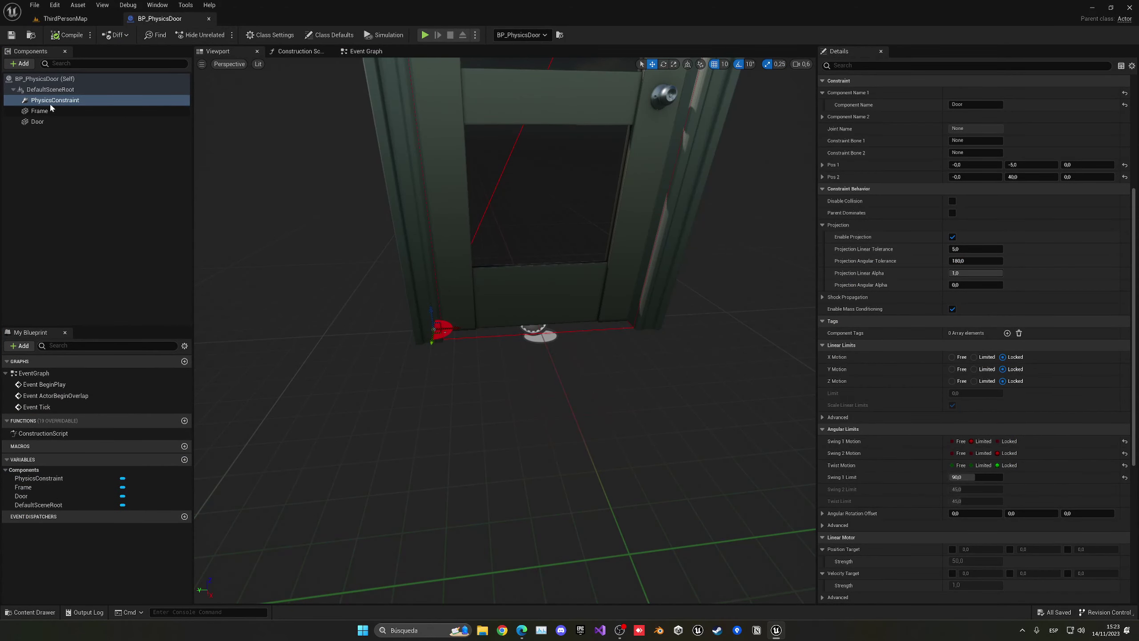
scroll(946, 272, down, 8)
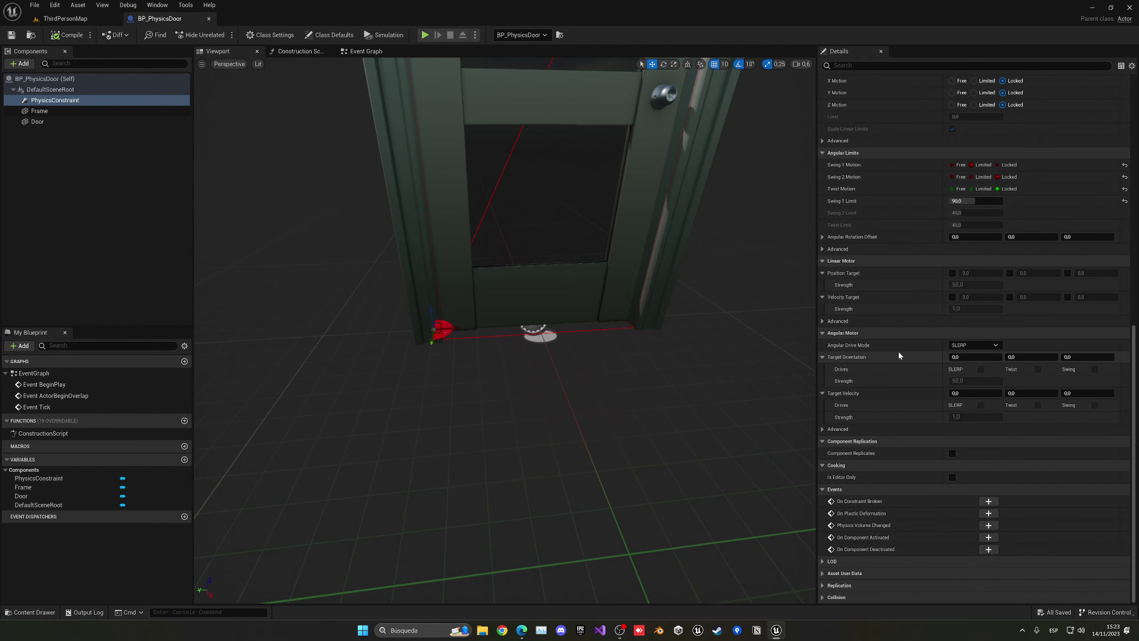
click(969, 345)
click(976, 364)
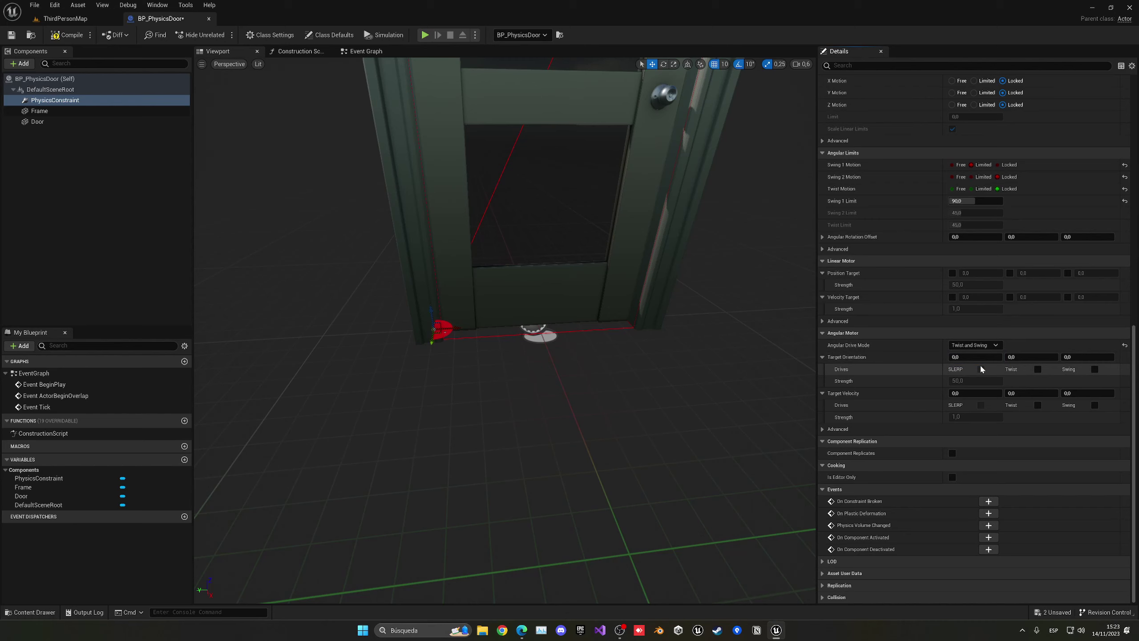
click(1095, 369)
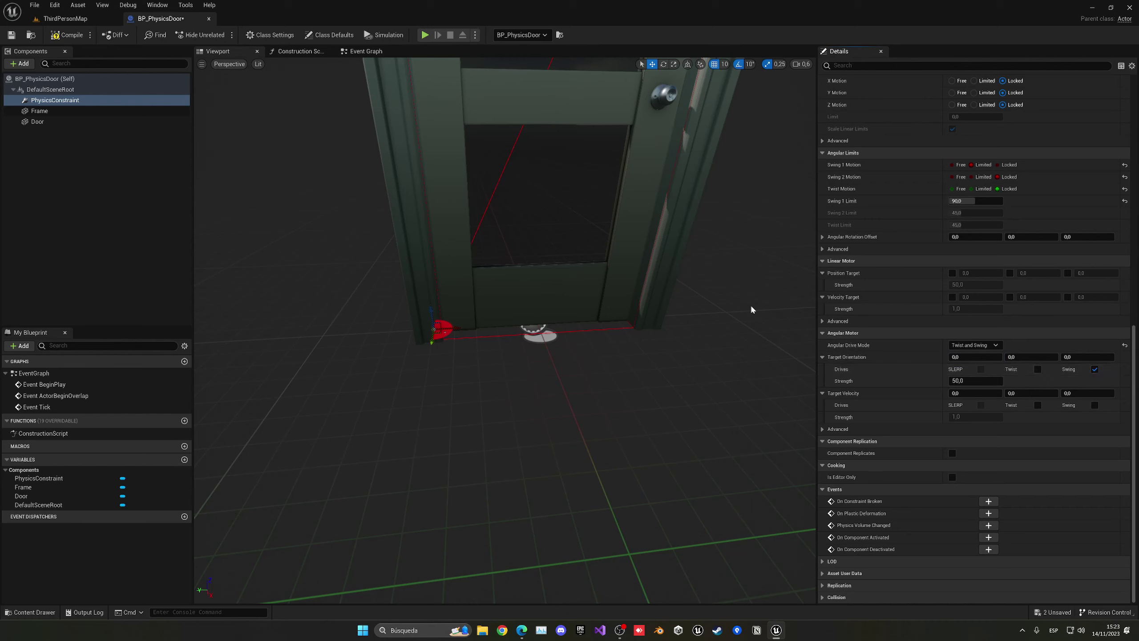
click(73, 37)
- Play the level and push through the door to check how the swing drive returns it to its closed position
click(71, 19)
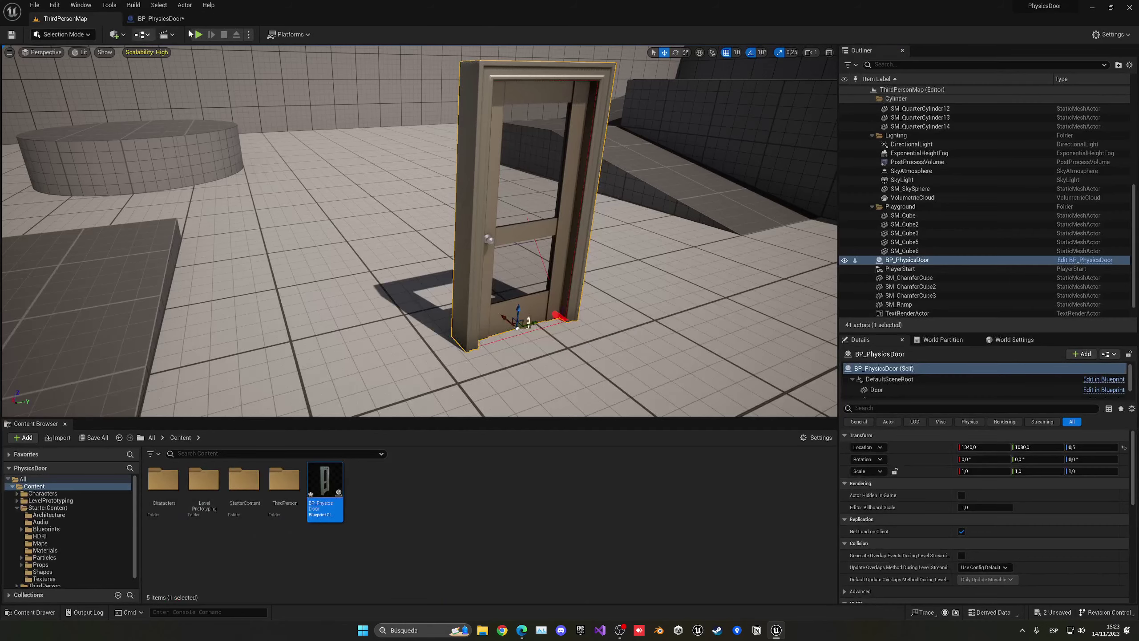
click(197, 35)
click(233, 109)
key(w)
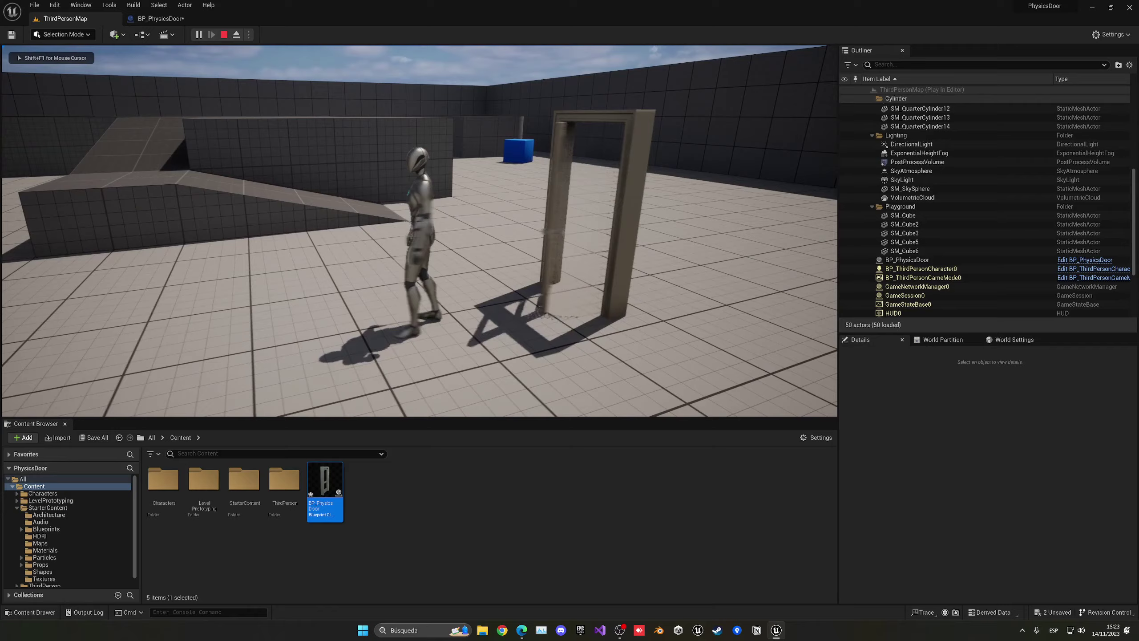
key(s)
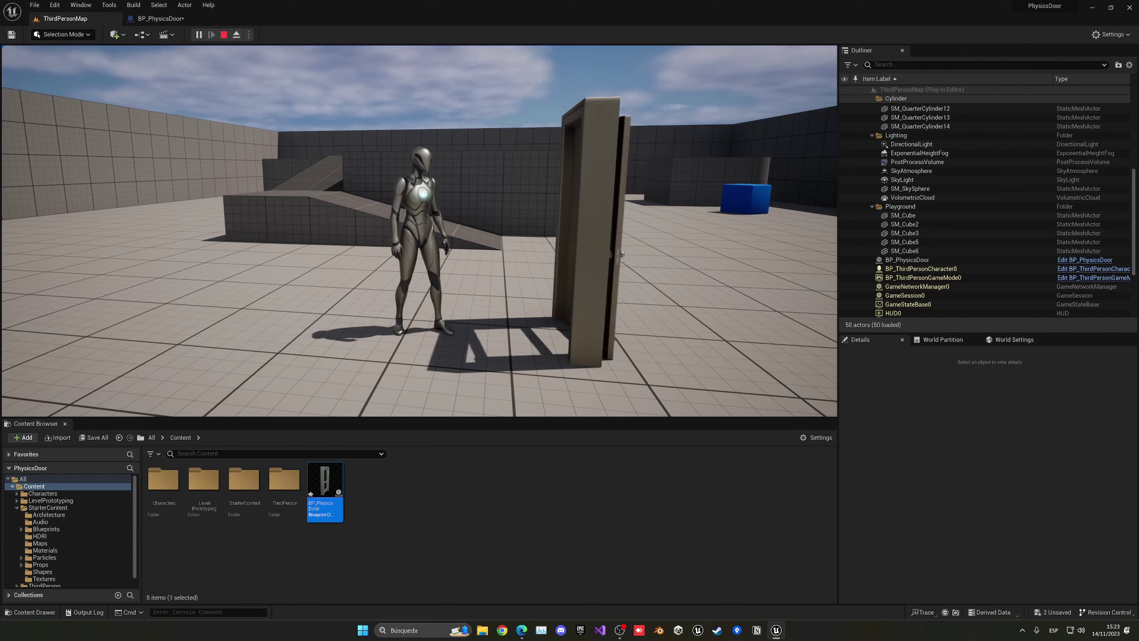
key(Escape)
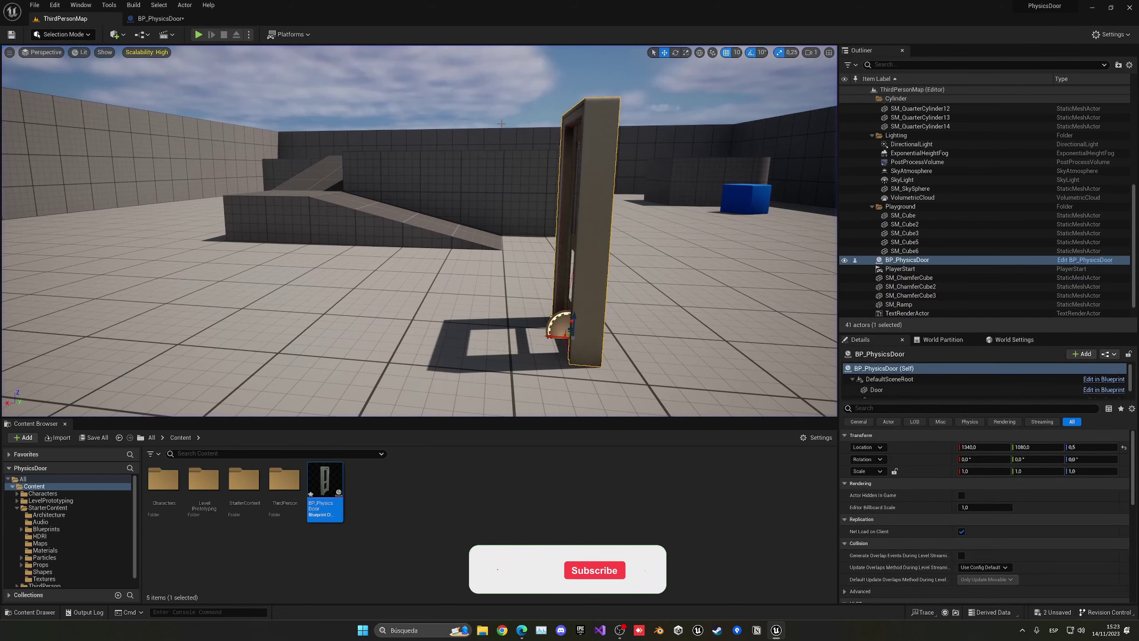
- Set the Door component's Angular Damping to 15 in BP_PhysicsDoor
click(163, 19)
click(71, 121)
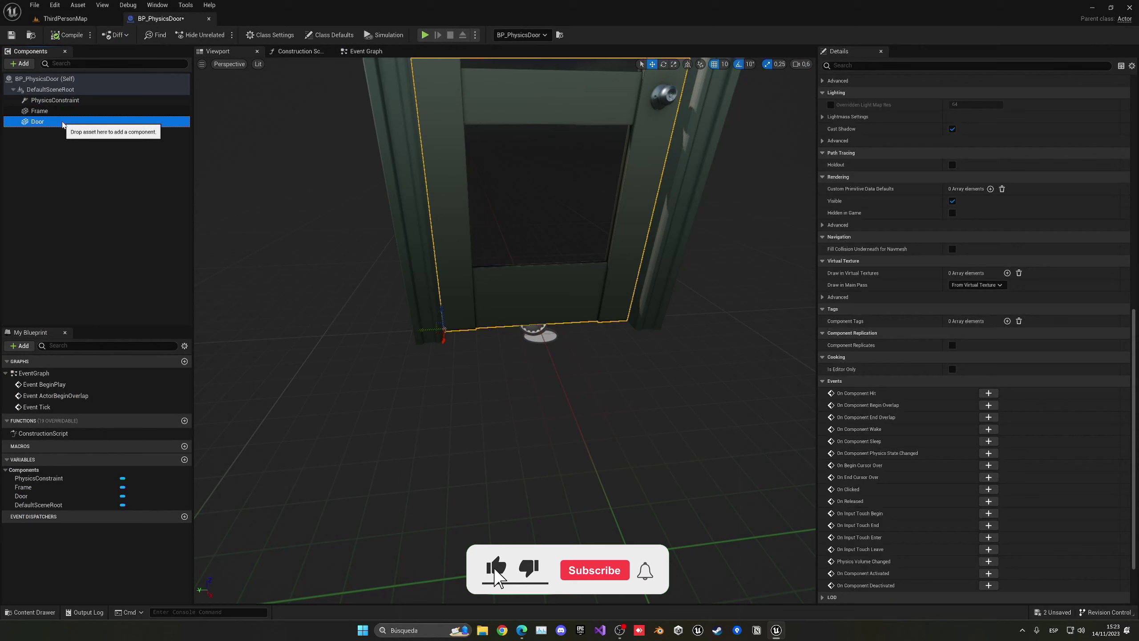
scroll(846, 284, down, 5)
scroll(847, 284, up, 5)
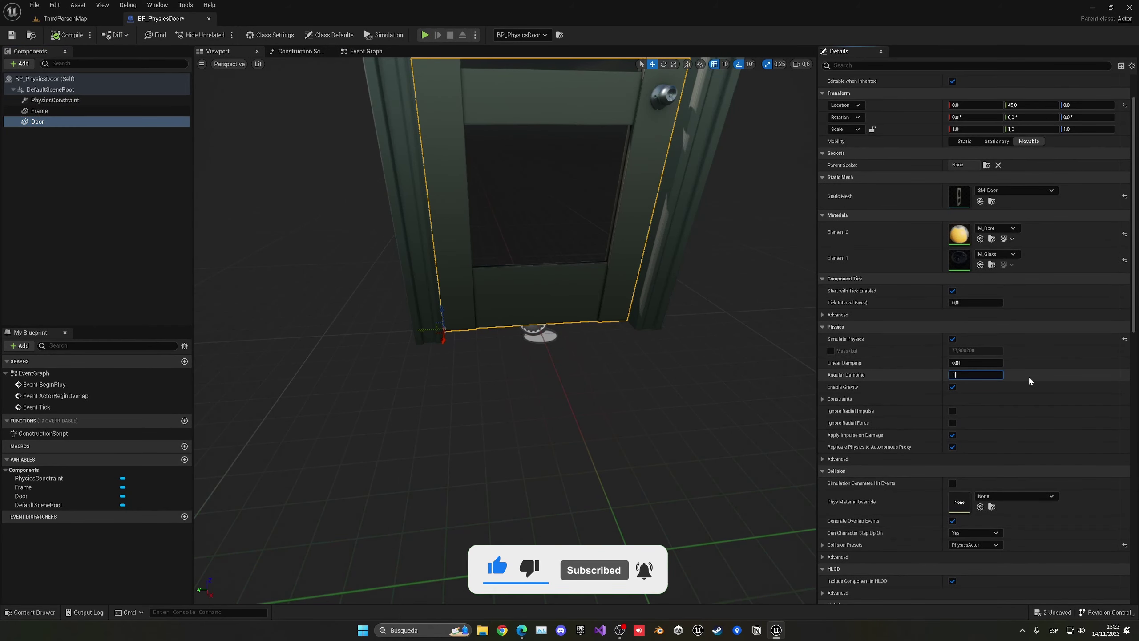
text(15)
key(Return)
- Play ThirdPersonMap and walk through the door repeatedly to test its damped swing
click(83, 19)
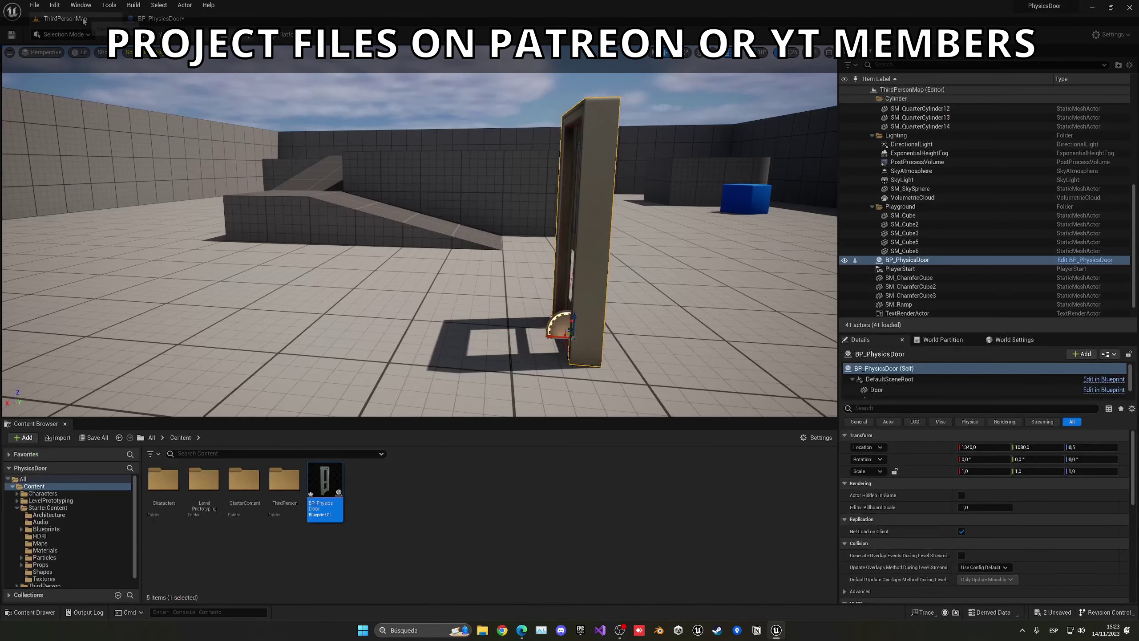
key(alt+p)
key(w)
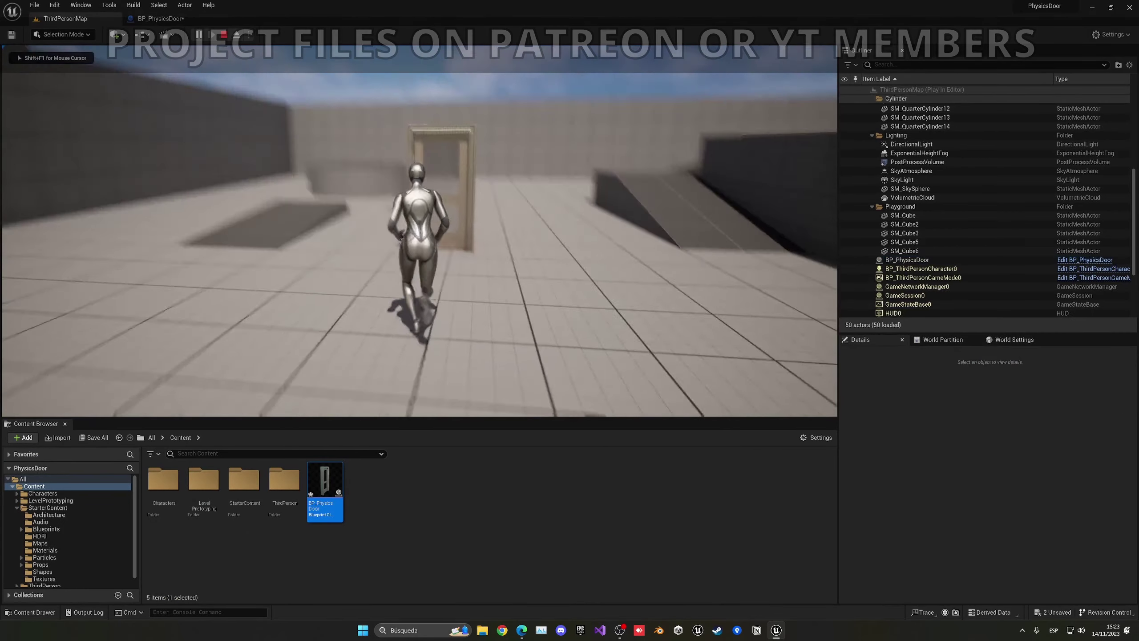
key(w)
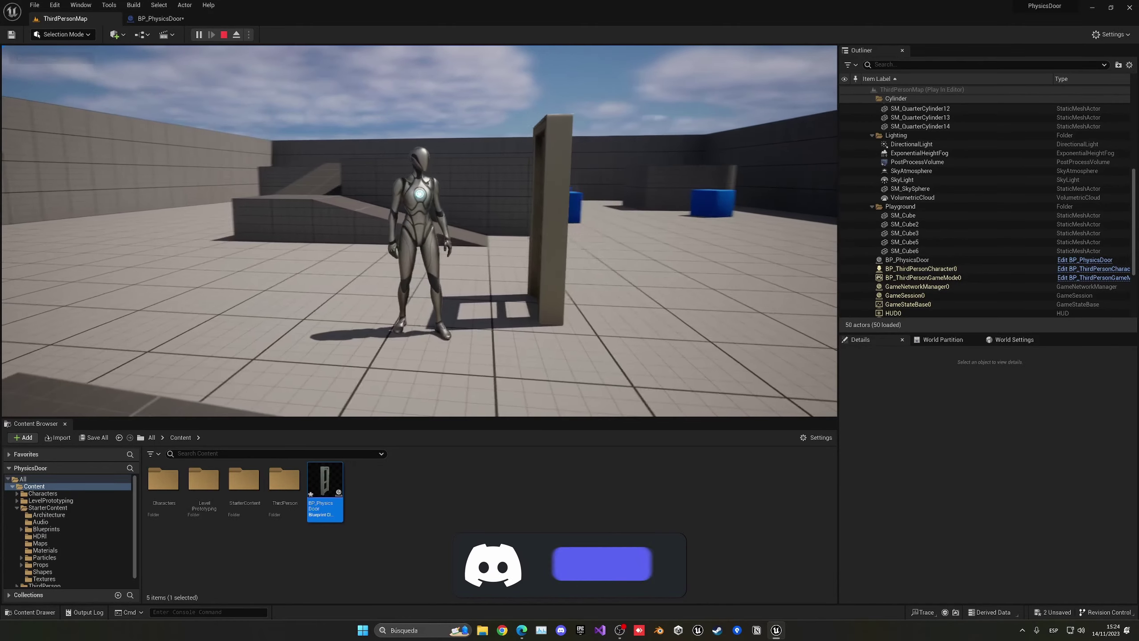
key(w)
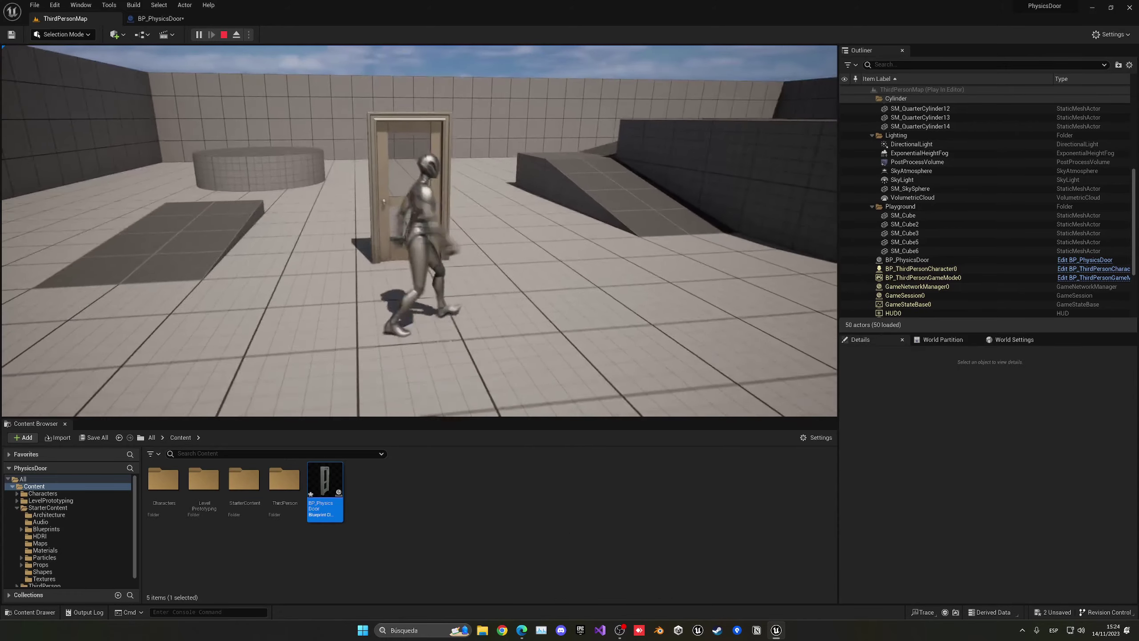
key(w)
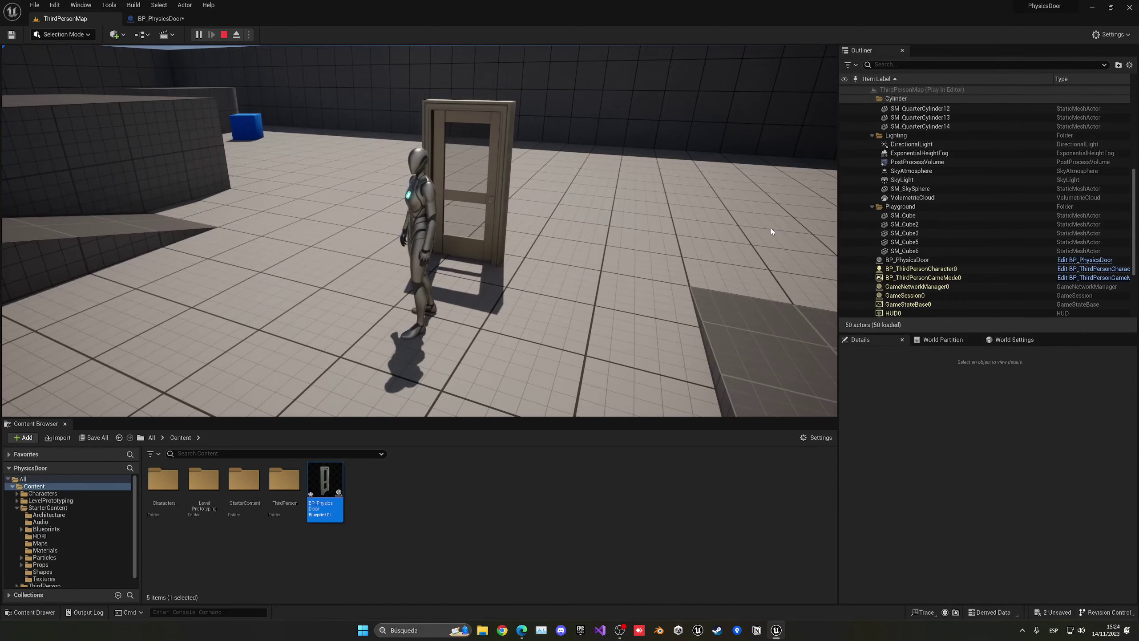
- Stop the play session and save all unsaved changes to the level and the BP_PhysicsDoor blueprint
key(Escape)
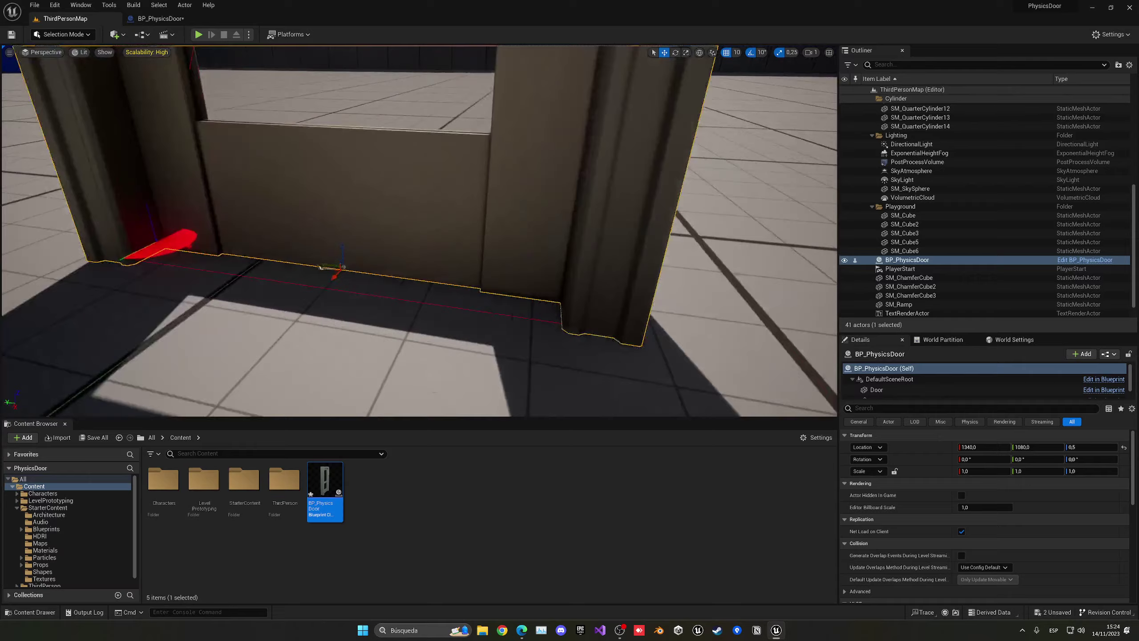
mouse_move(423, 298)
right_down()
mouse_move(429, 263)
mouse_move(429, 287)
right_up()
key(e)
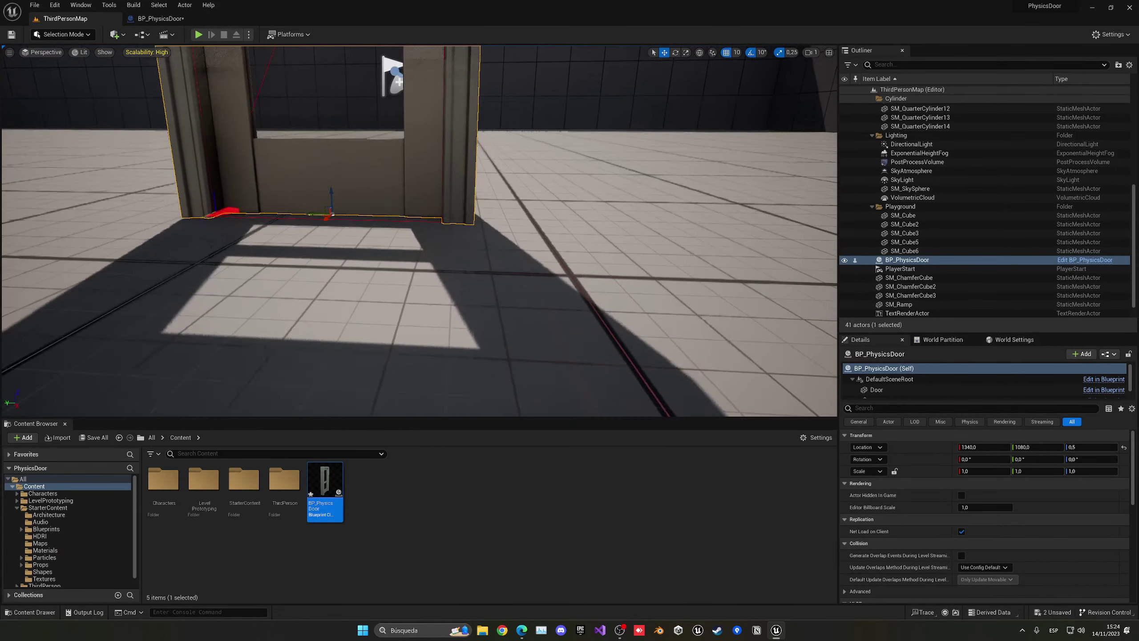
right_drag(359, 274, 364, 291)
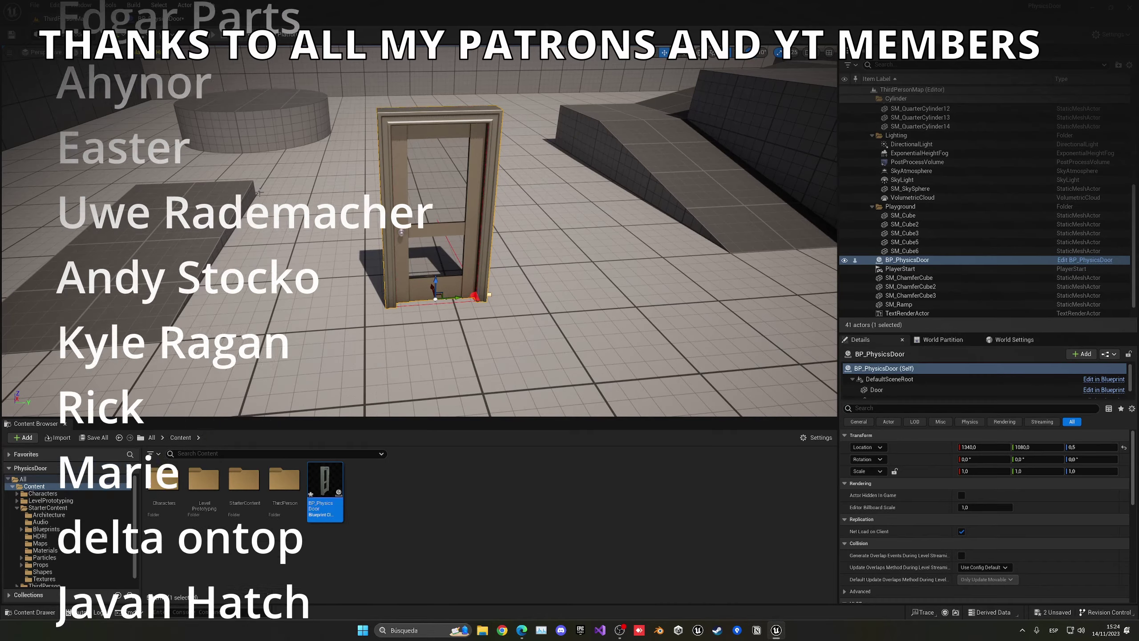
key(ctrl+shift+s)
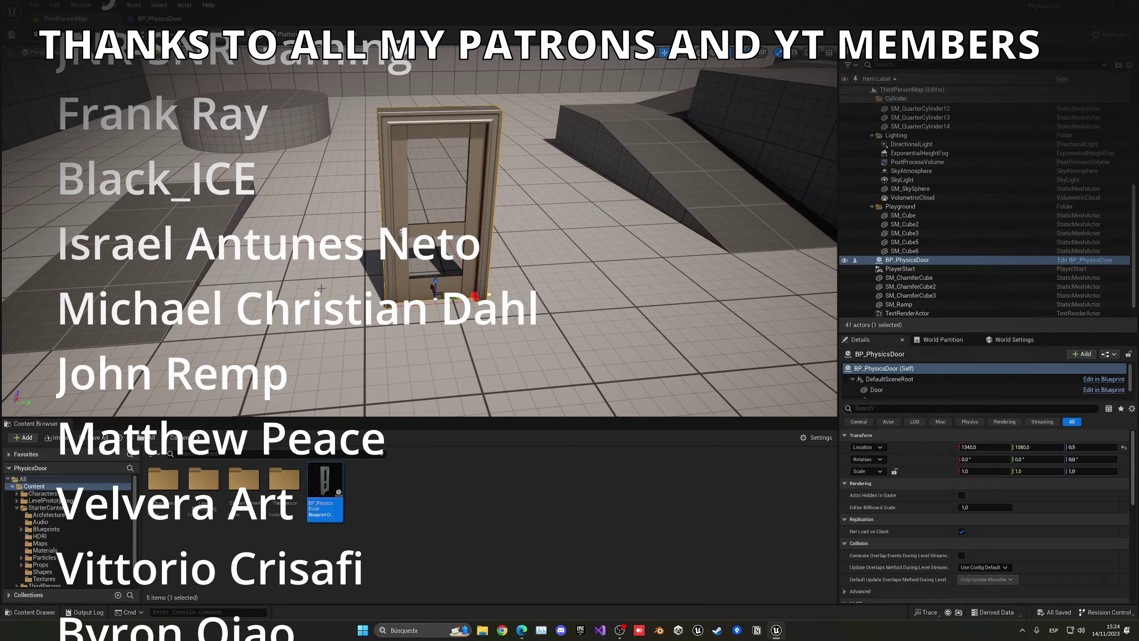
- Play ThirdPersonMap again and run the character through the door from both sides to check its swing and return
key(alt+p)
key(w)
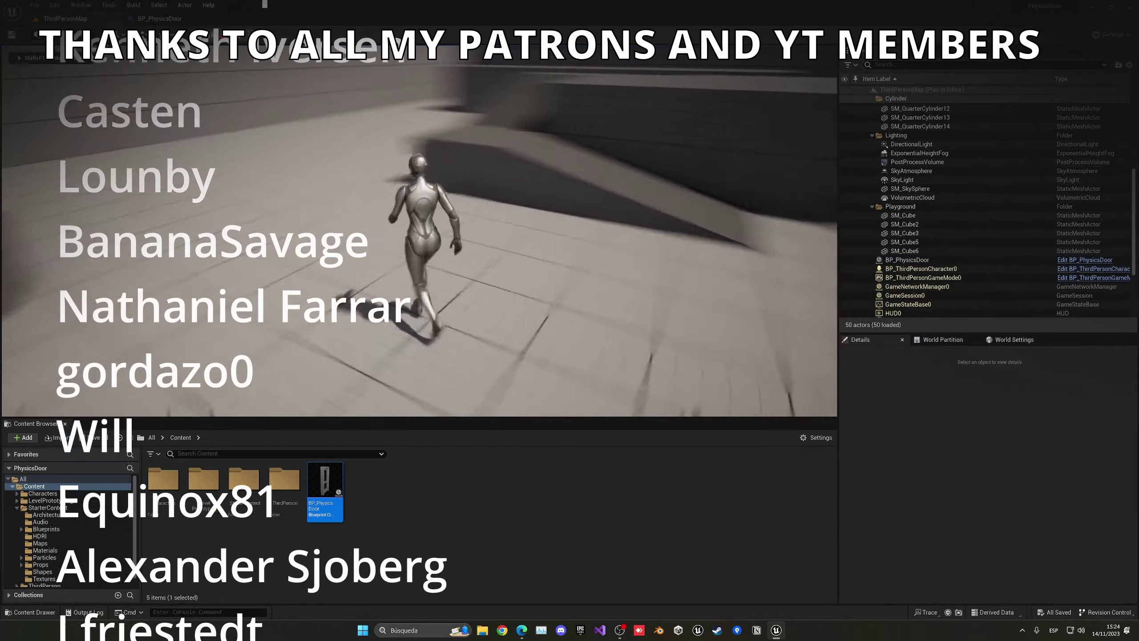
key(w)
key(w)
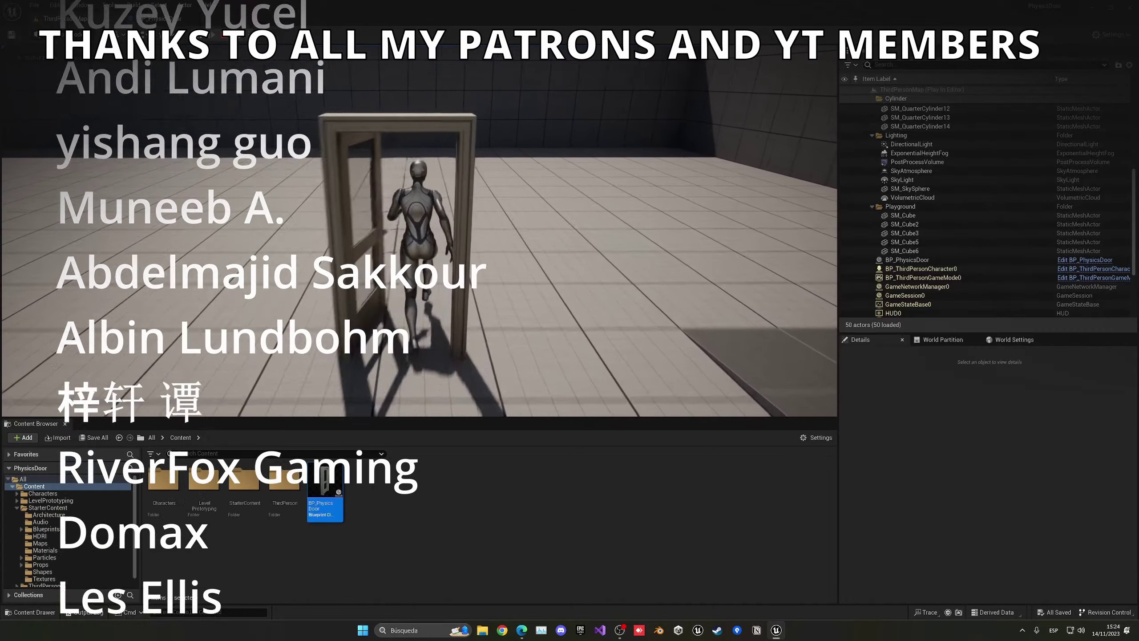
key(w)
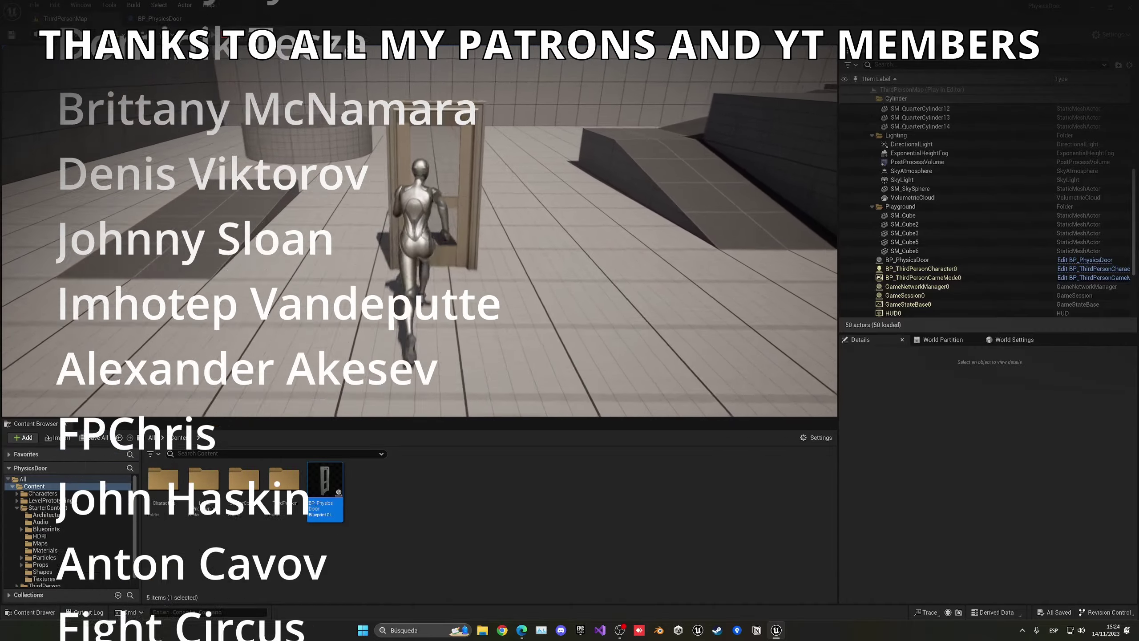
key(w)
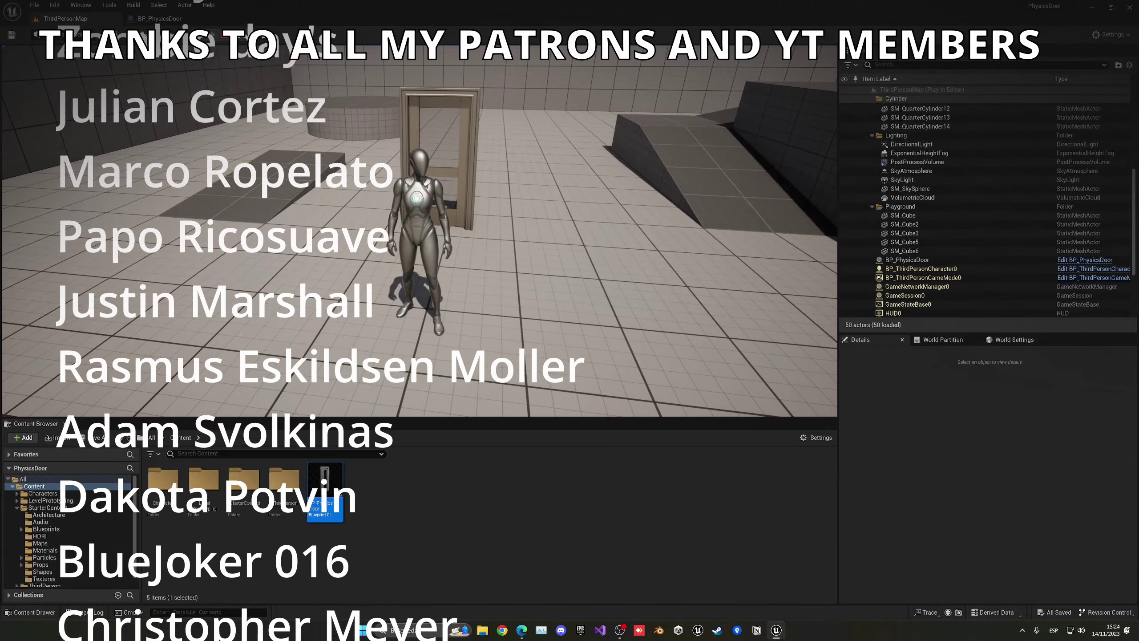
key(w)
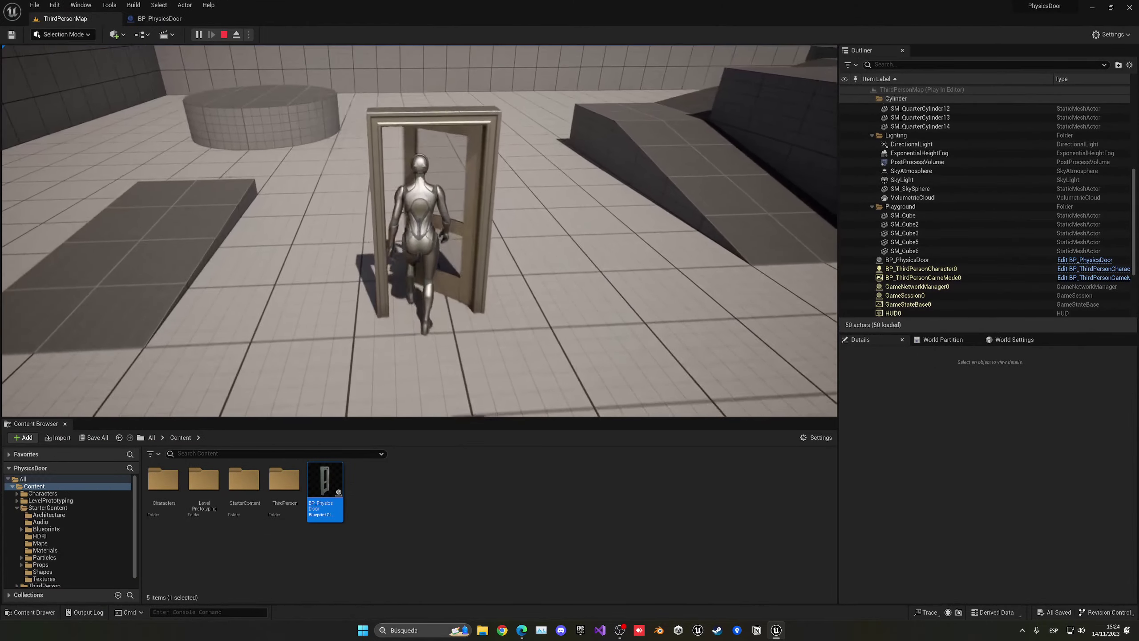
key(w)
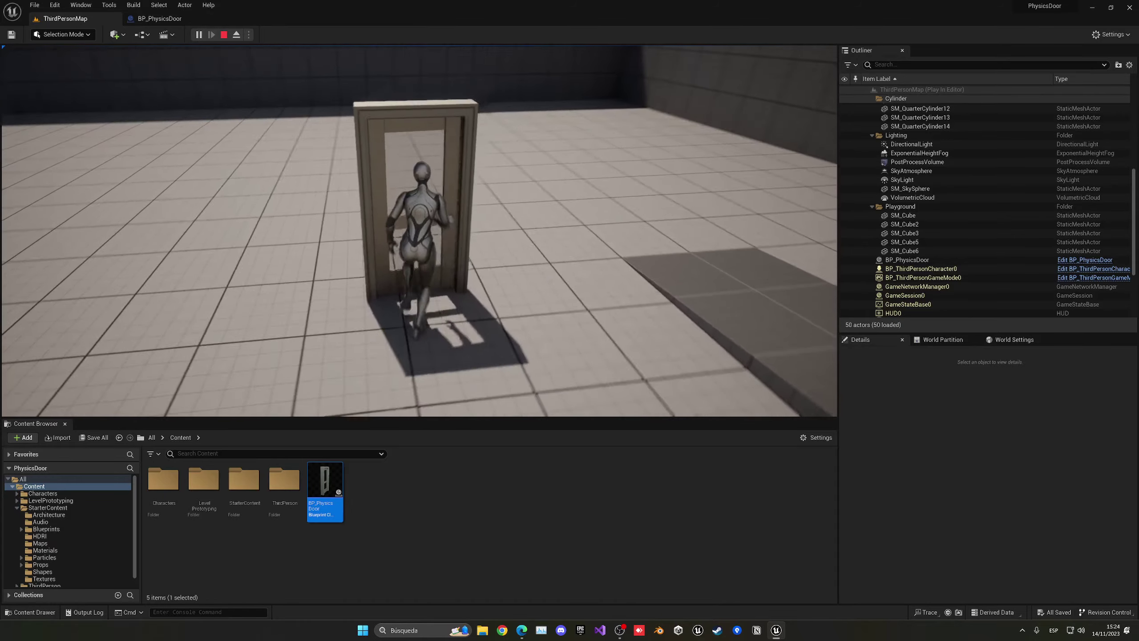